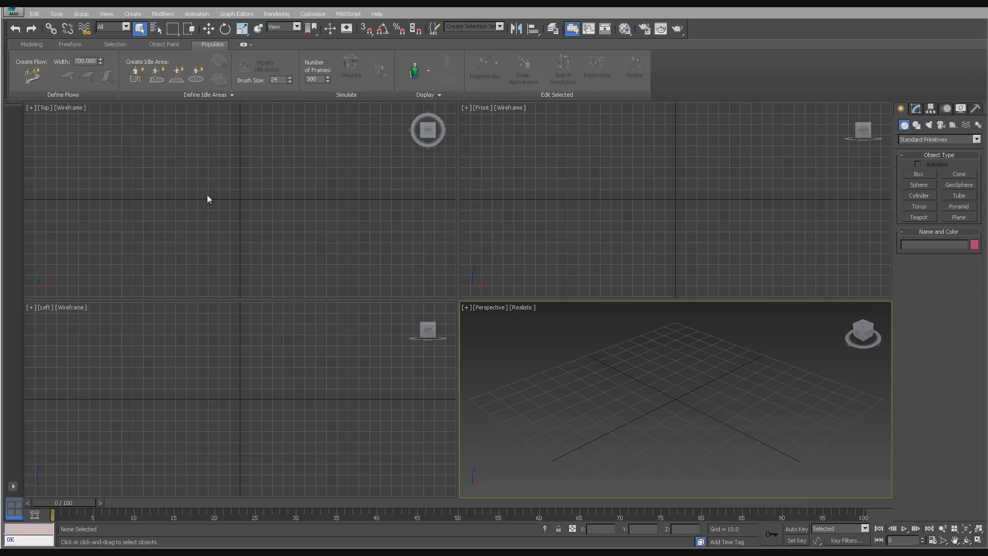
{"action": "left_click", "coordinate": [216, 193]}
{"action": "scroll", "coordinate": [216, 193], "scroll_direction": "down", "scroll_amount": 8}
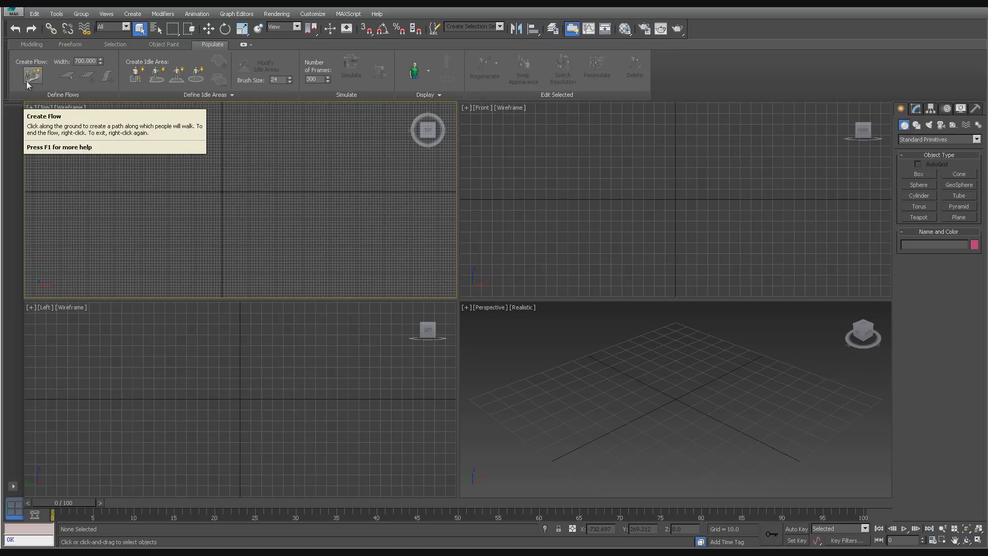
{"action": "scroll", "coordinate": [252, 216], "scroll_direction": "down", "scroll_amount": 3}
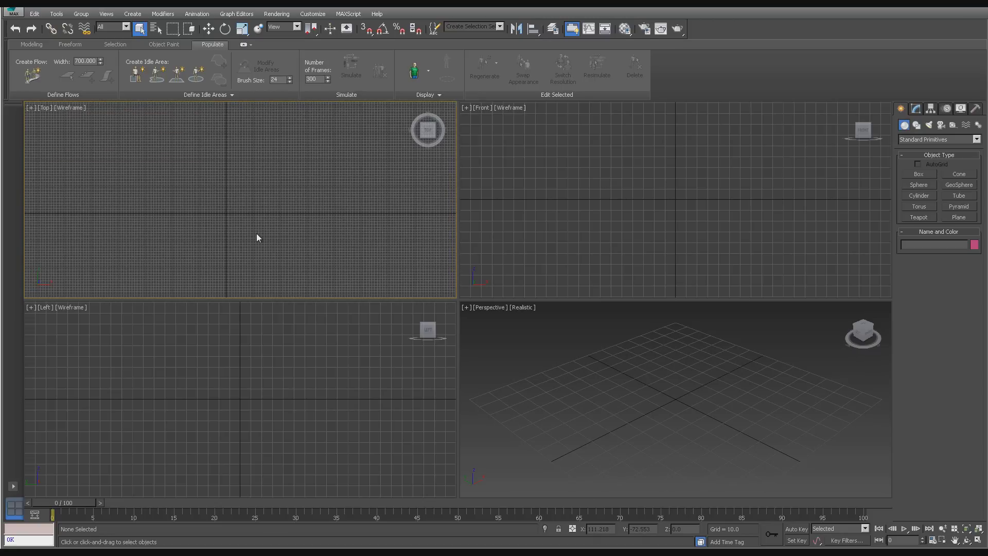
{"action": "left_click", "coordinate": [32, 76]}
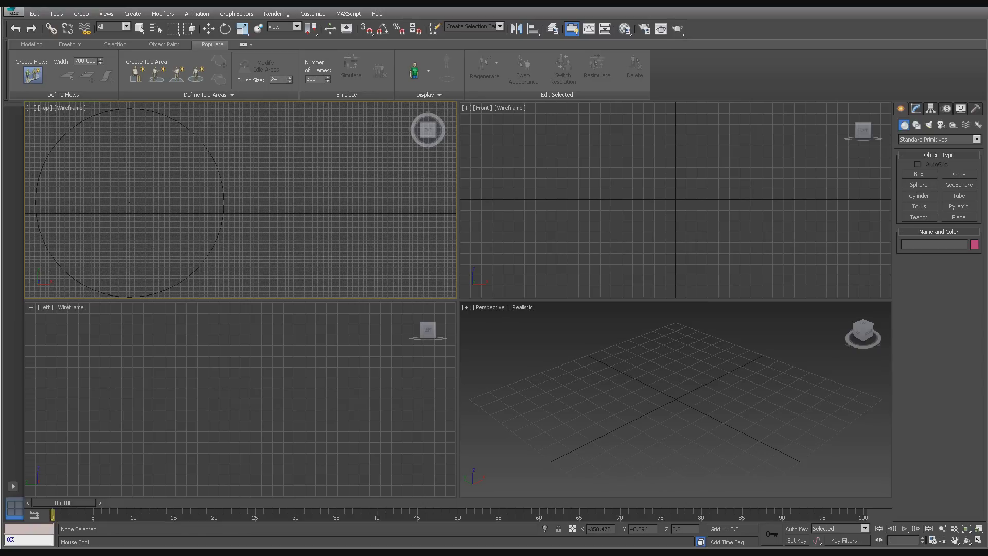
{"action": "left_click", "coordinate": [39, 209]}
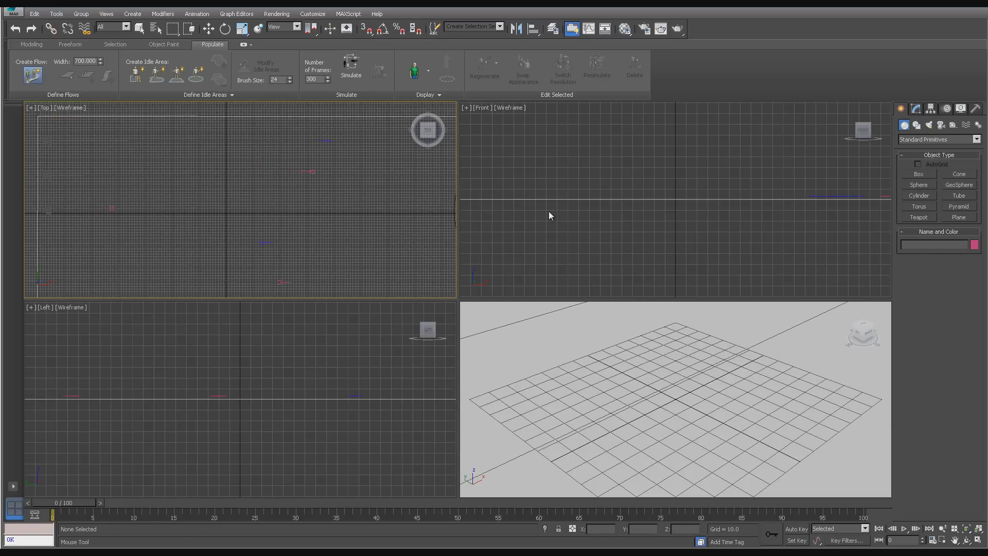
{"action": "right_click", "coordinate": [578, 215]}
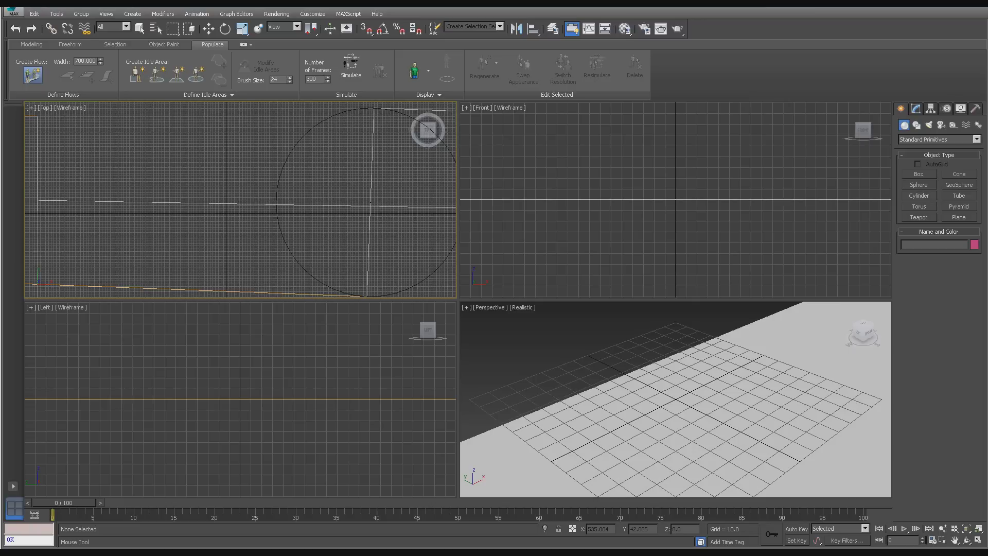
- Draw a six-point pedestrian flow in the Top view that runs straight, turns through a pointed bend and doubles back above itself
{"action": "key", "text": "z"}
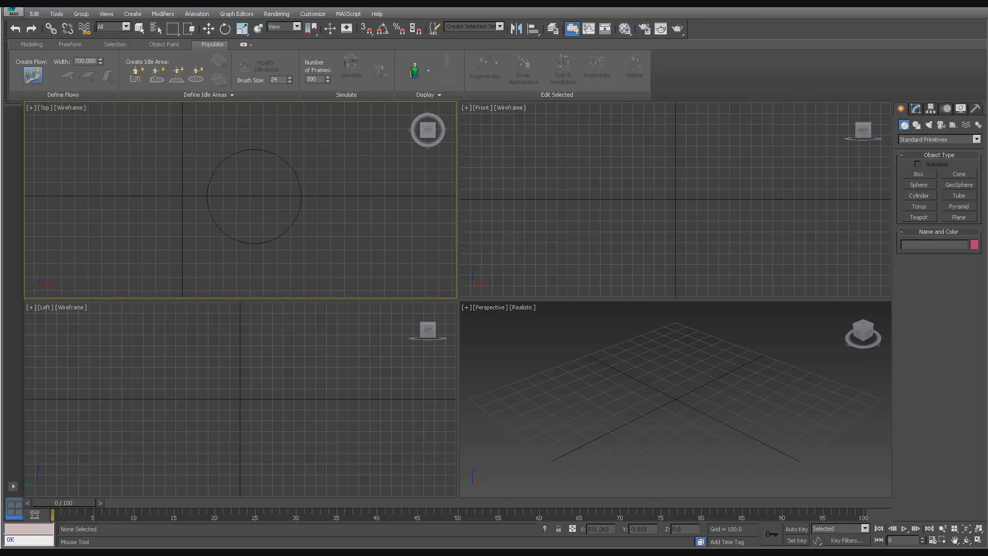
{"action": "scroll", "coordinate": [204, 208], "scroll_direction": "down", "scroll_amount": 3}
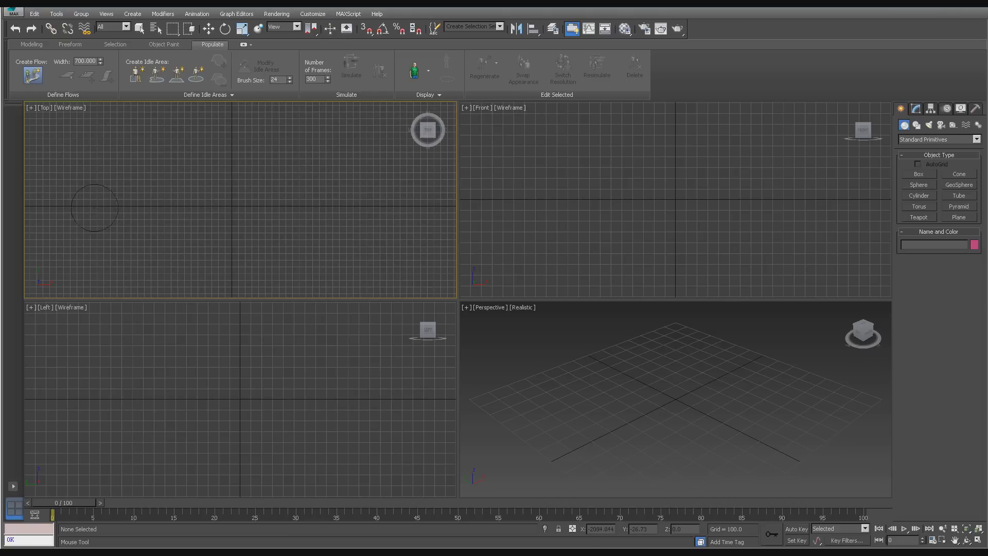
{"action": "left_click", "coordinate": [74, 207]}
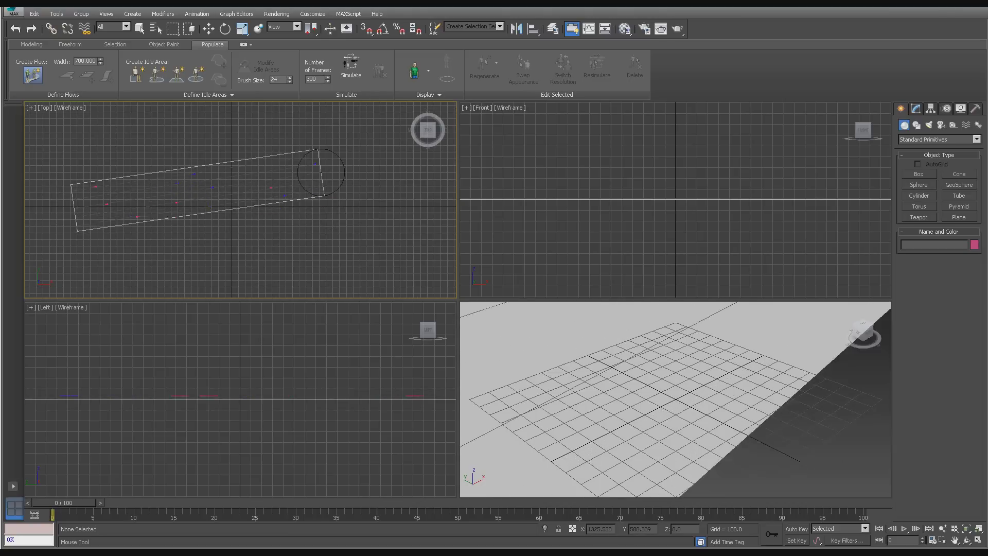
{"action": "left_click", "coordinate": [314, 205]}
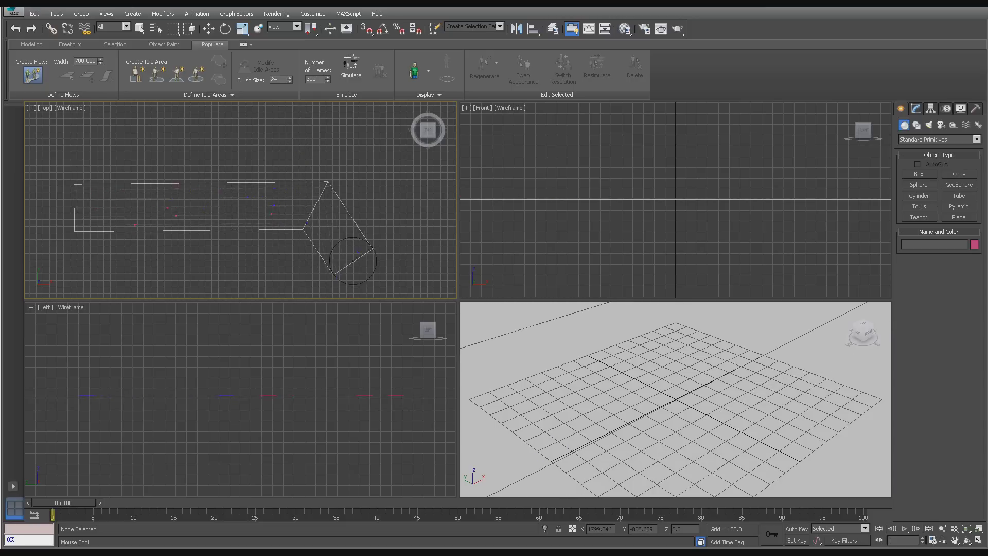
{"action": "left_click", "coordinate": [362, 272]}
{"action": "left_click", "coordinate": [403, 190]}
{"action": "left_click", "coordinate": [304, 133]}
{"action": "left_click", "coordinate": [160, 137]}
{"action": "right_click", "coordinate": [162, 134]}
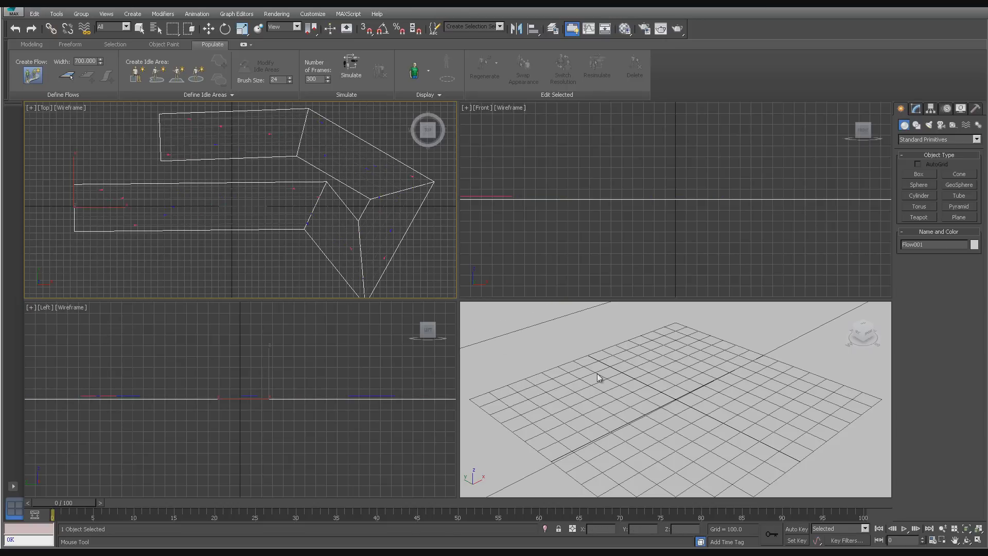
- Hide the grid in the Top view and play the timeline to check the flow before simulation
{"action": "left_click", "coordinate": [978, 539]}
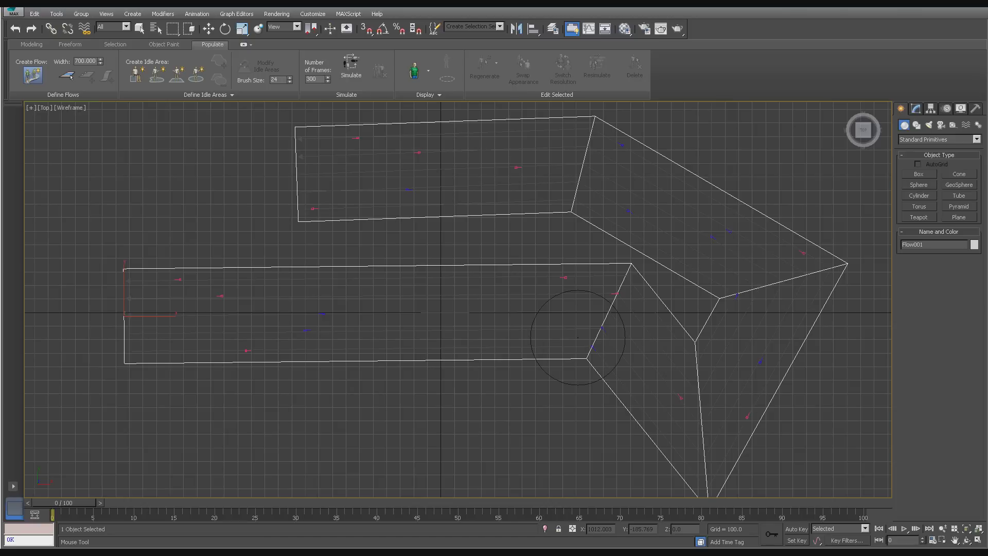
{"action": "key", "text": "g"}
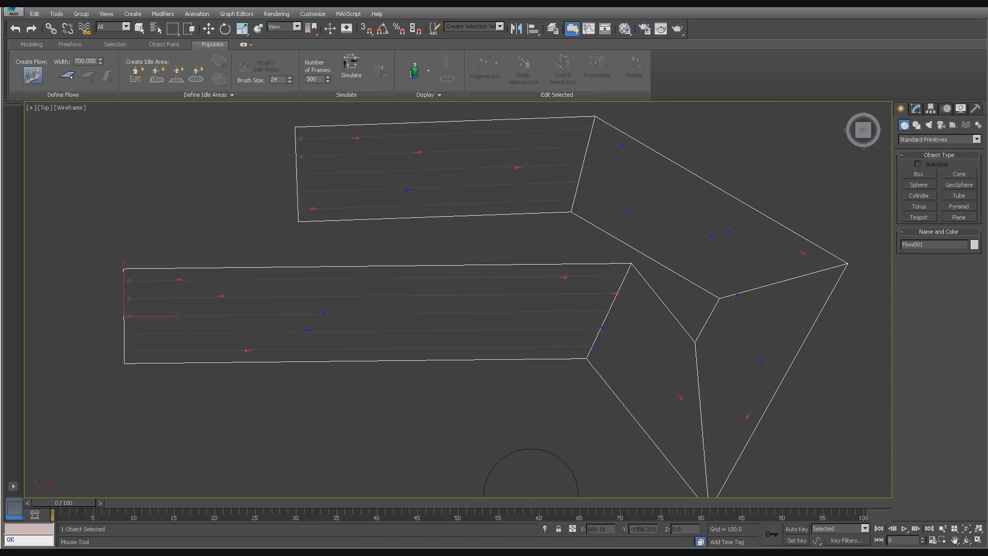
{"action": "left_click", "coordinate": [904, 529]}
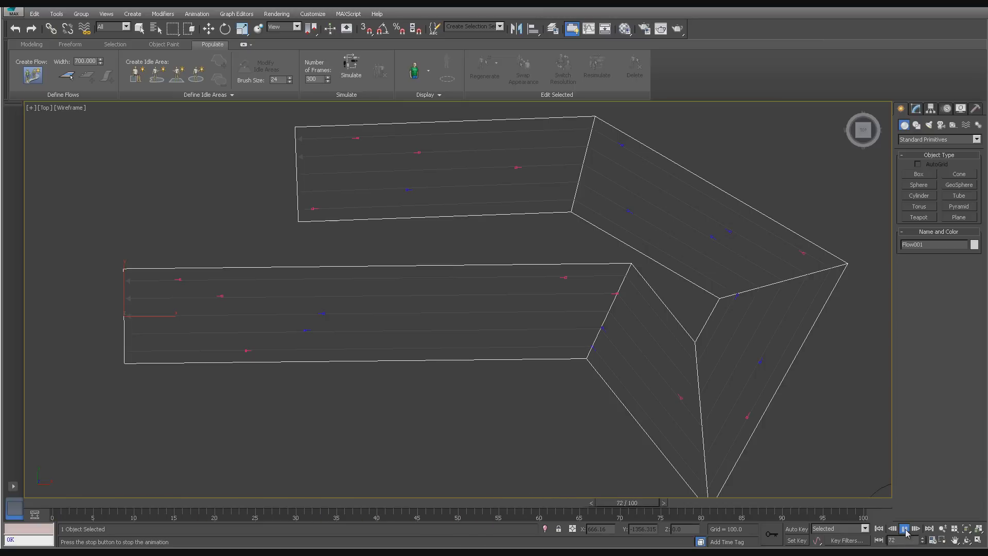
{"action": "left_click", "coordinate": [905, 531]}
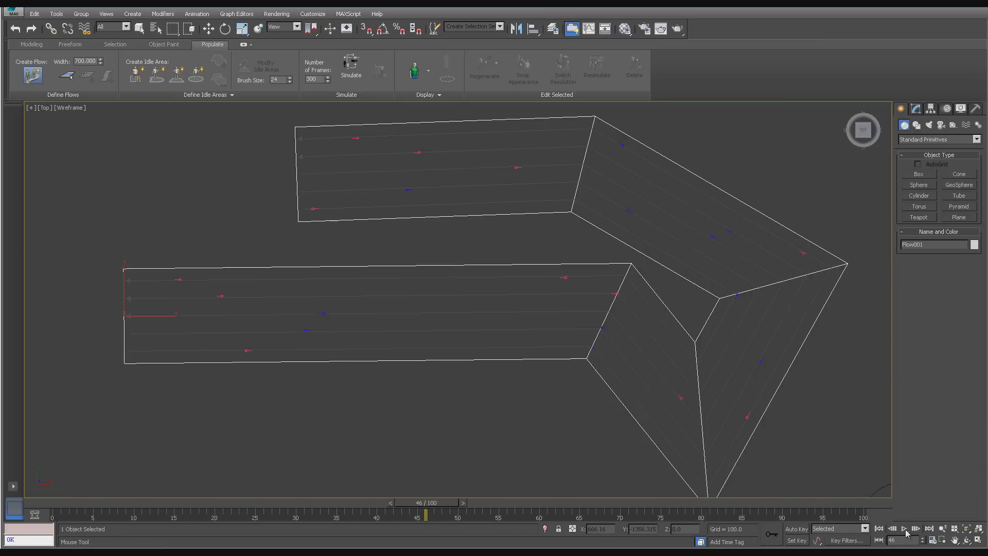
{"action": "left_click", "coordinate": [977, 540]}
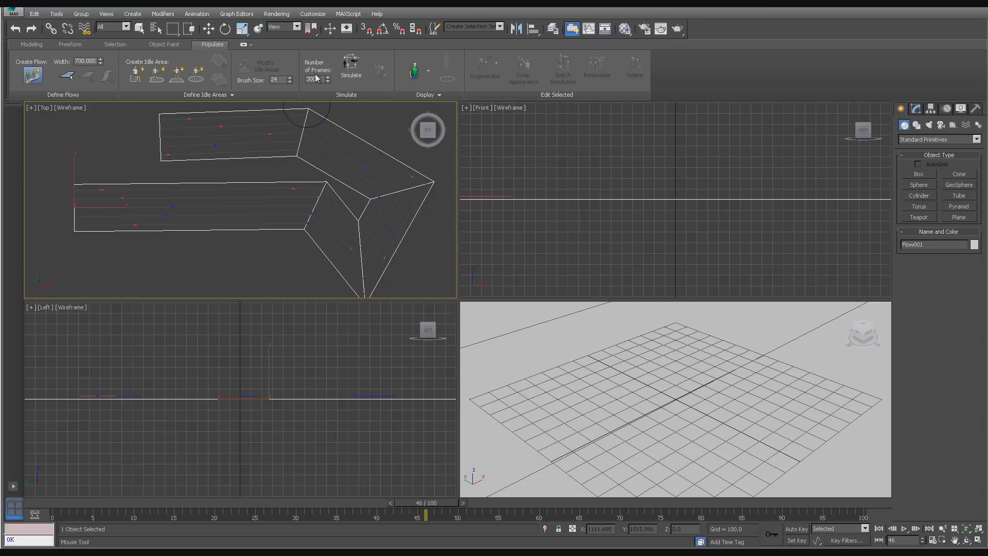
- Set the crowd simulation length to 900 frames, simulate the pedestrians and fit the result in all views
{"action": "left_click_drag", "start_coordinate": [319, 78], "coordinate": [306, 82]}
{"action": "type", "text": "90"}
{"action": "key", "text": "Return"}
{"action": "left_click", "coordinate": [359, 68]}
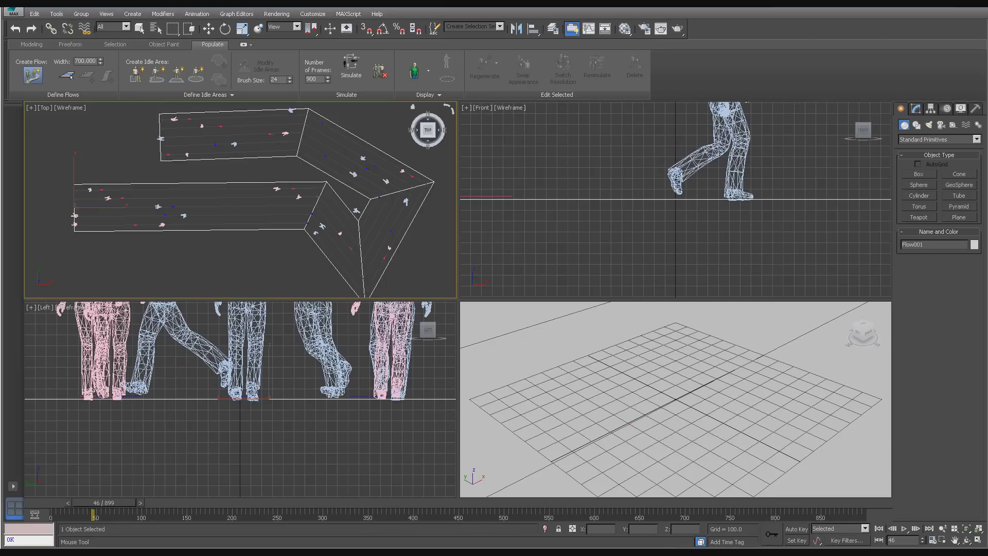
{"action": "left_click", "coordinate": [980, 528]}
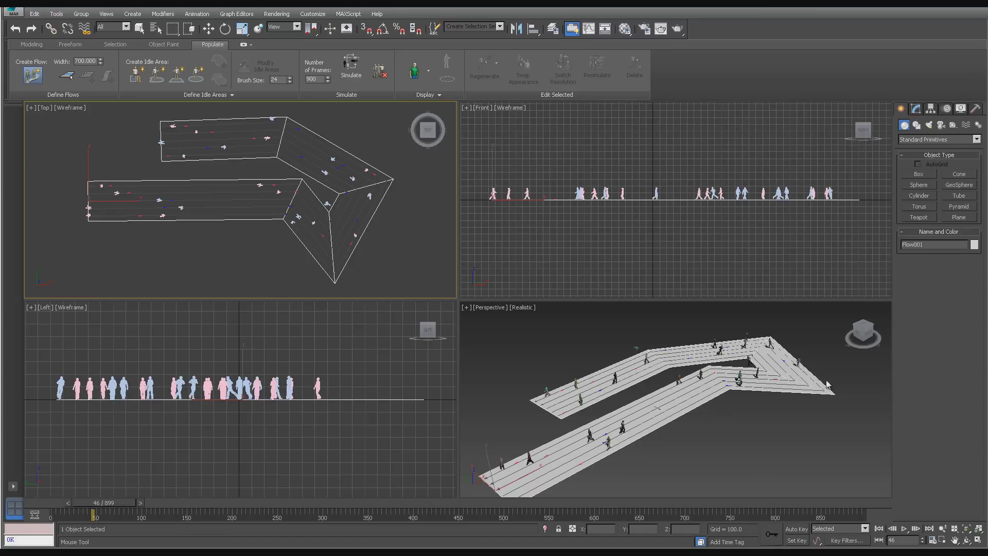
- Exit flow creation and play the simulated pedestrians in the enlarged Perspective view
{"action": "left_click", "coordinate": [852, 411]}
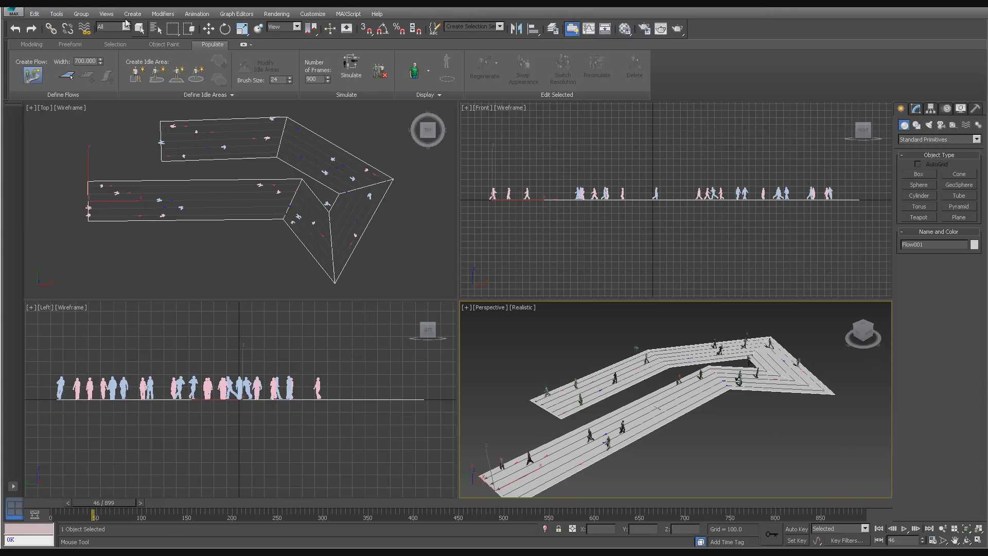
{"action": "left_click", "coordinate": [139, 29]}
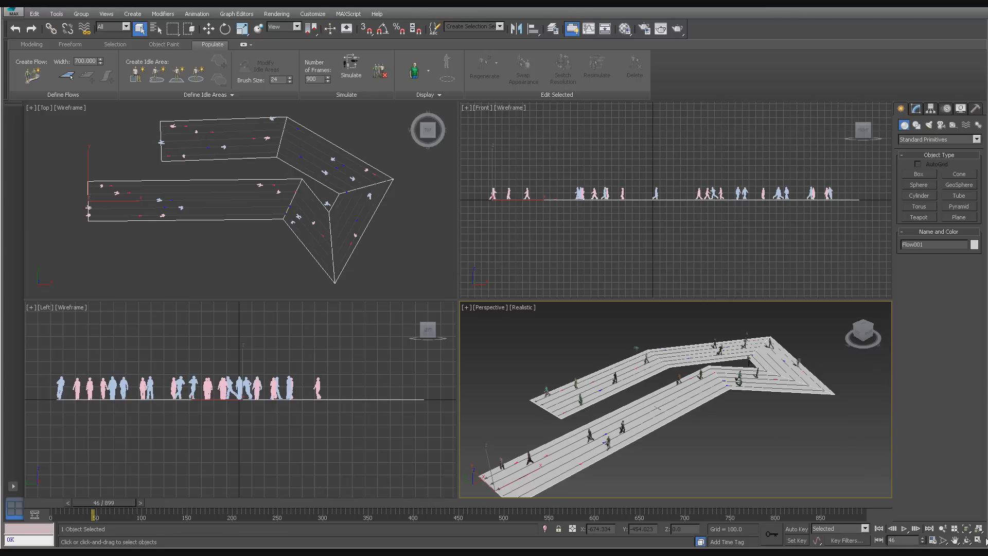
{"action": "left_click", "coordinate": [904, 529]}
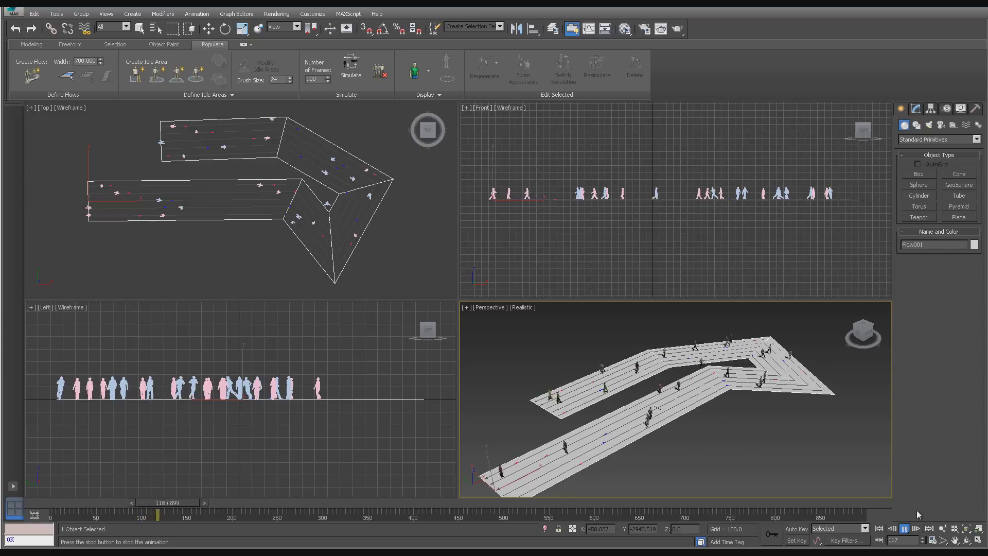
{"action": "left_click", "coordinate": [904, 528]}
{"action": "left_click", "coordinate": [977, 540]}
{"action": "left_click", "coordinate": [709, 414]}
{"action": "left_click", "coordinate": [905, 528]}
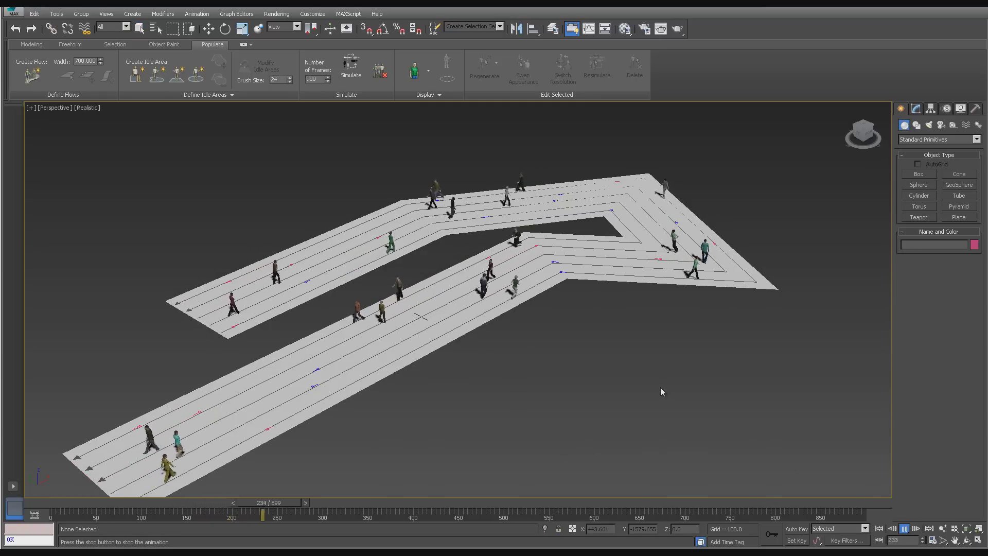
{"action": "right_click", "coordinate": [635, 380]}
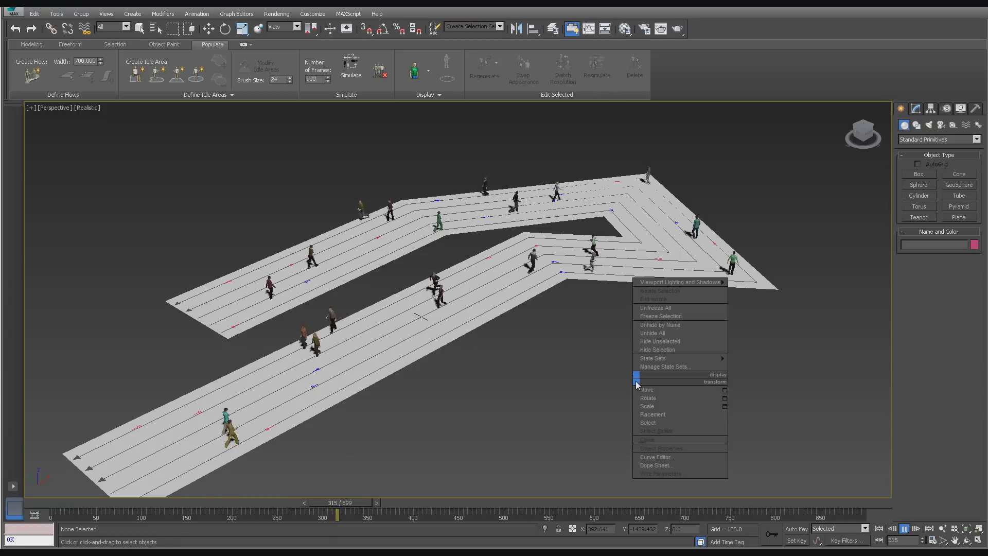
{"action": "left_click", "coordinate": [160, 82]}
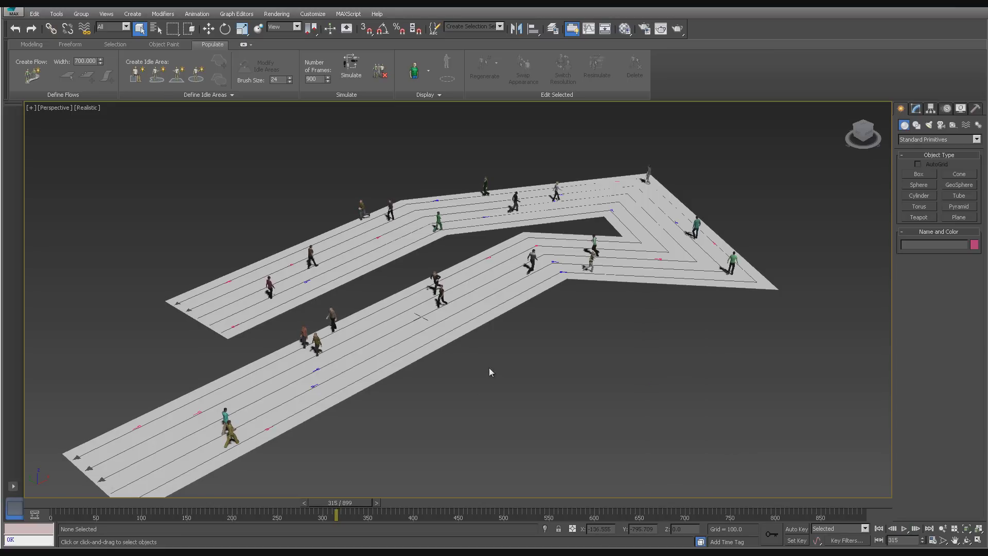
- Create a freeform, a rectangular and a circular idle area on the ground beside the pointed bend of the flow
{"action": "left_click", "coordinate": [156, 81]}
{"action": "mouse_move", "coordinate": [523, 379]}
{"action": "left_mouse_down"}
{"action": "mouse_move", "coordinate": [497, 423]}
{"action": "mouse_move", "coordinate": [566, 432]}
{"action": "mouse_move", "coordinate": [603, 360]}
{"action": "mouse_move", "coordinate": [566, 340]}
{"action": "mouse_move", "coordinate": [434, 391]}
{"action": "left_mouse_up"}
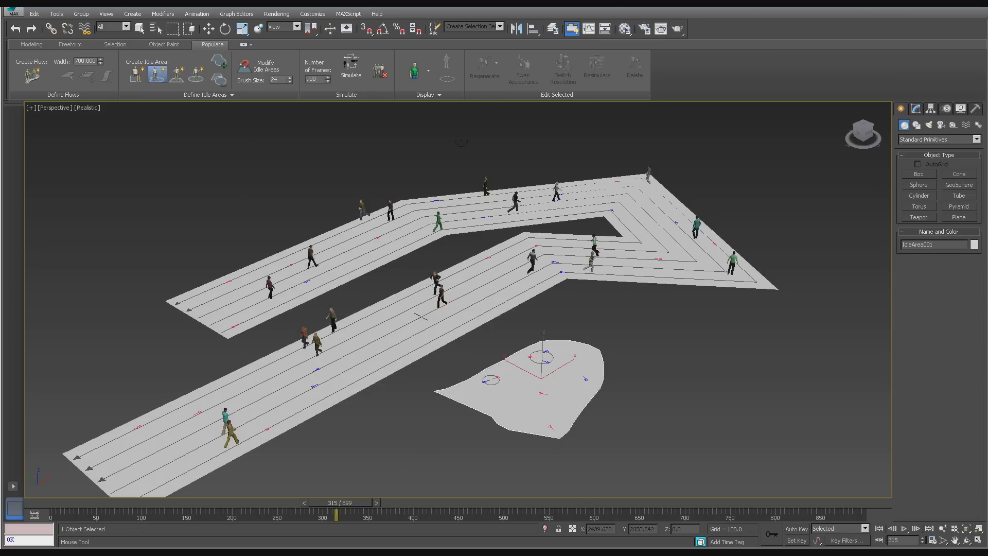
{"action": "left_click", "coordinate": [176, 74]}
{"action": "mouse_move", "coordinate": [622, 335]}
{"action": "left_mouse_down"}
{"action": "mouse_move", "coordinate": [741, 380]}
{"action": "mouse_move", "coordinate": [788, 341]}
{"action": "left_mouse_up"}
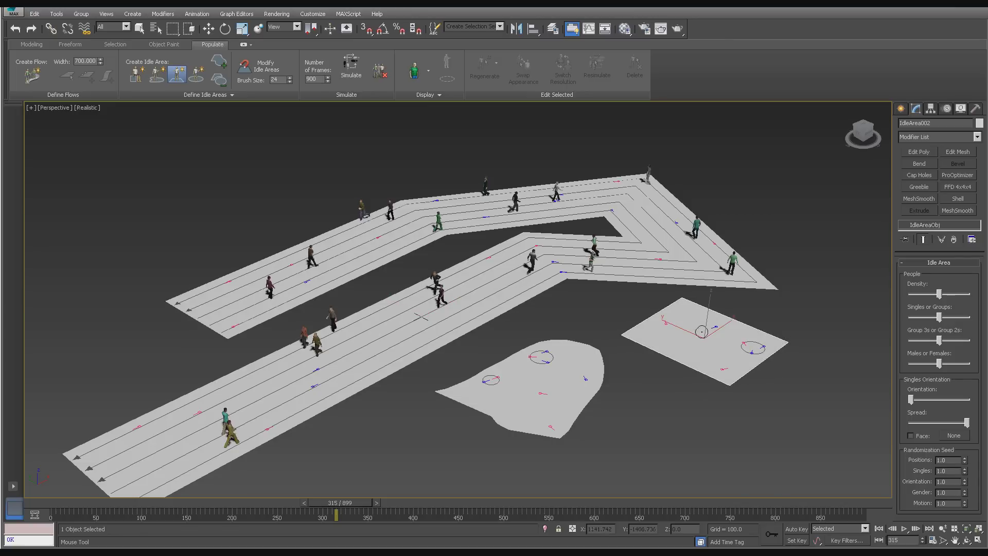
{"action": "left_click", "coordinate": [196, 74]}
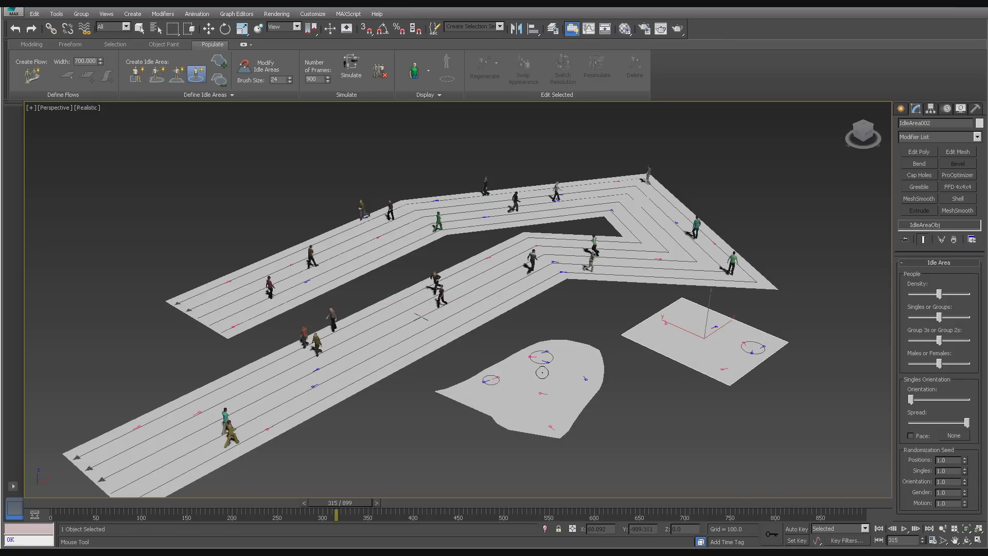
{"action": "left_click_drag", "start_coordinate": [646, 408], "coordinate": [653, 446]}
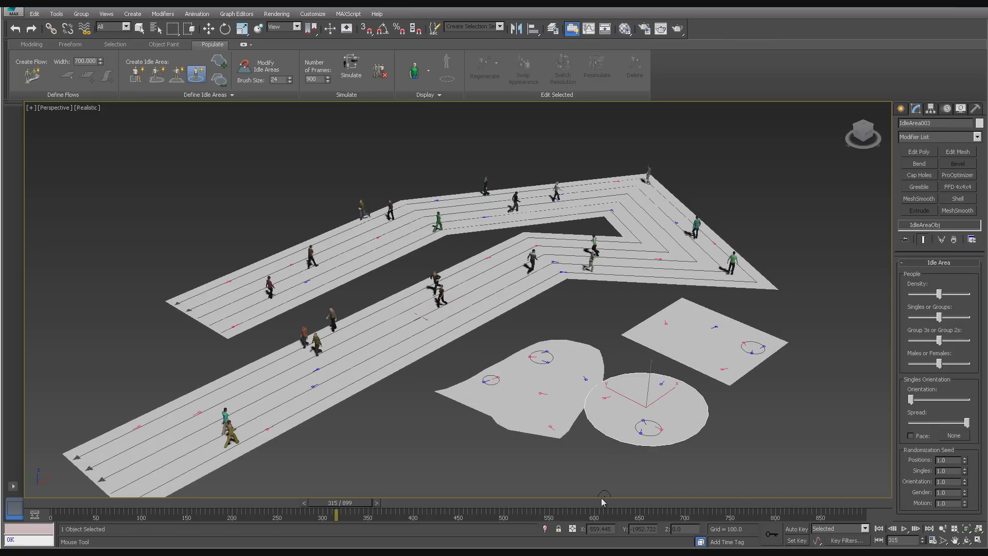
- Simulate the crowd again to populate the three idle areas and play part of the animation
{"action": "left_click", "coordinate": [354, 68]}
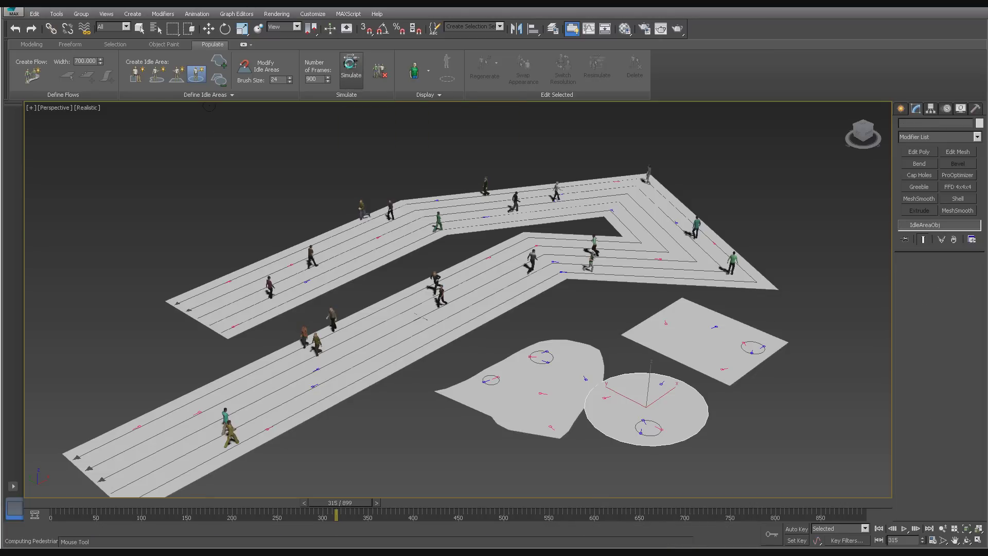
{"action": "left_click", "coordinate": [904, 529]}
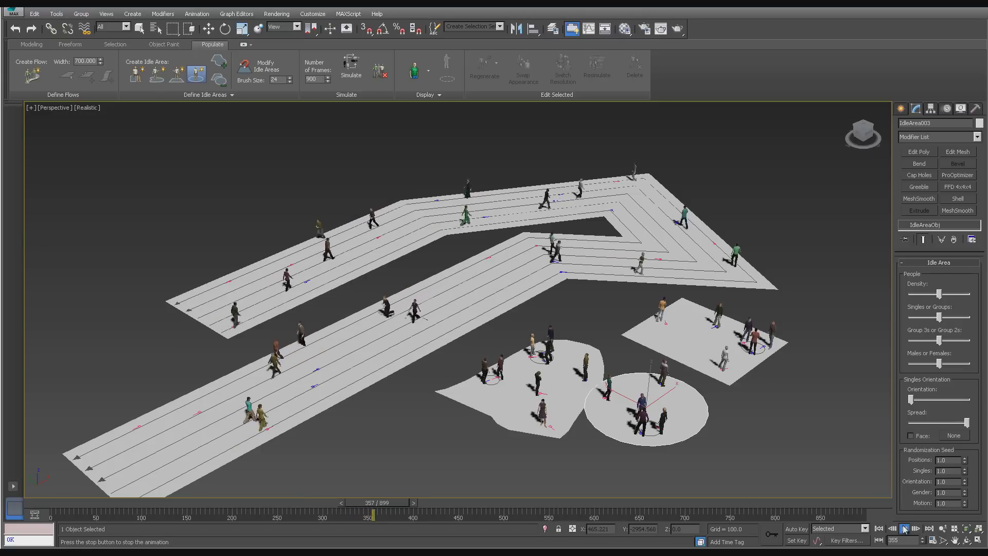
{"action": "left_click", "coordinate": [904, 528]}
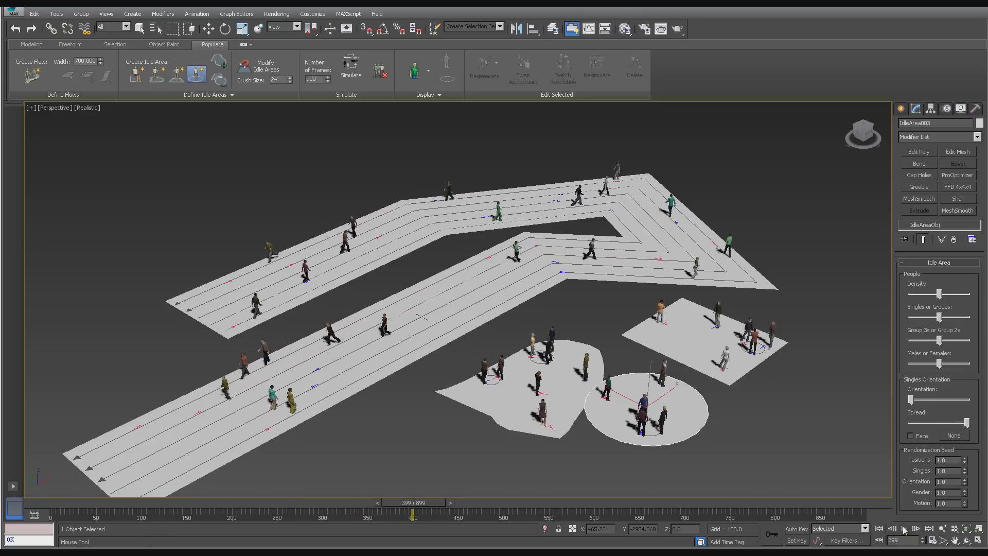
- Place a row of four seats along the near edge of the flow, beside its lower straight section
{"action": "left_click", "coordinate": [137, 74]}
{"action": "left_click", "coordinate": [320, 457]}
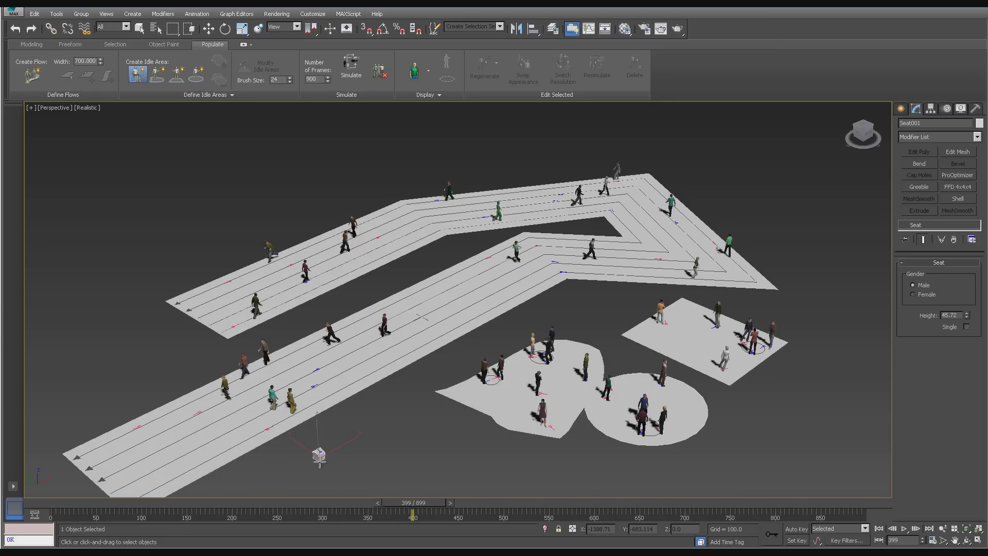
{"action": "left_click_drag", "start_coordinate": [333, 443], "coordinate": [368, 433]}
{"action": "left_click", "coordinate": [371, 427]}
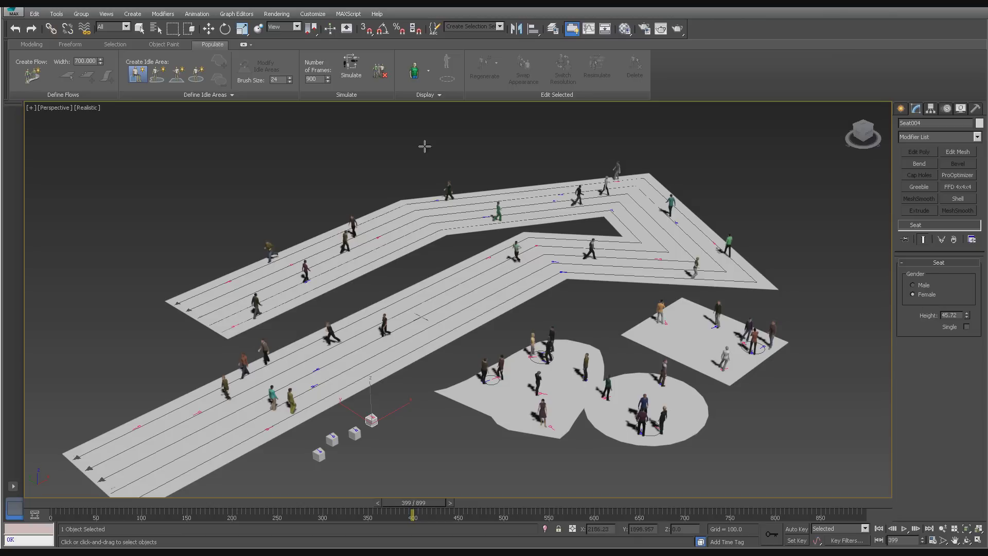
- Rerun the simulation to fill the seats with people and preview the animation
{"action": "left_click", "coordinate": [350, 74]}
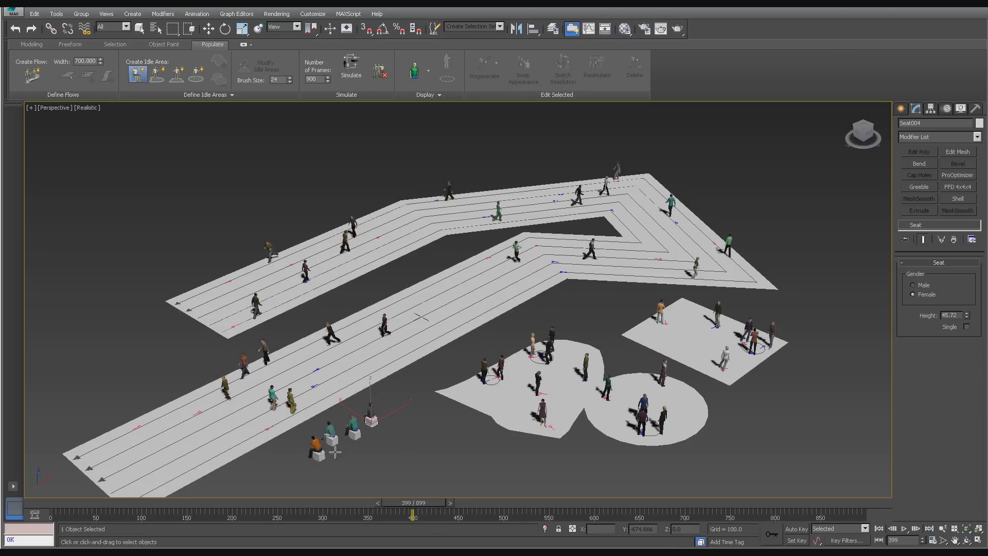
{"action": "left_click", "coordinate": [906, 531]}
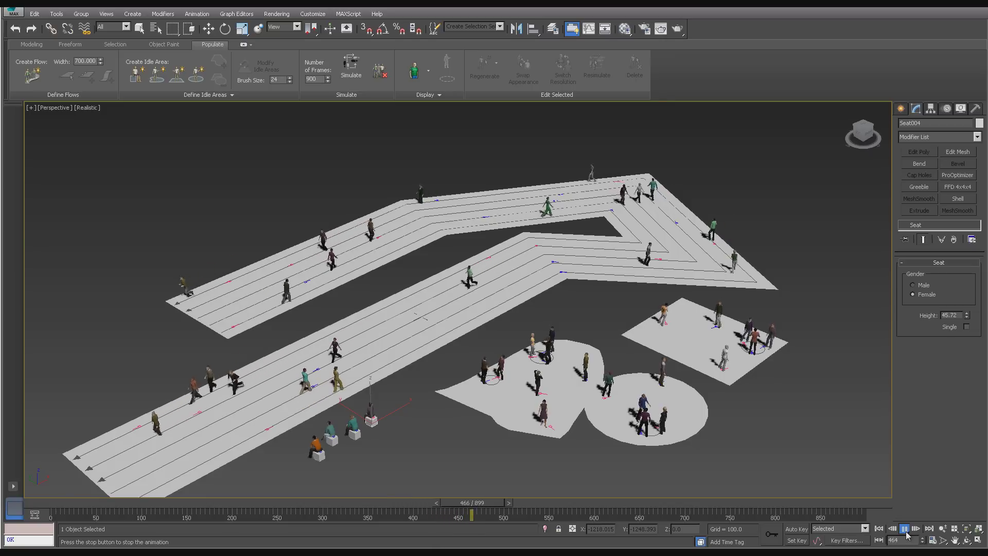
{"action": "left_click", "coordinate": [905, 530]}
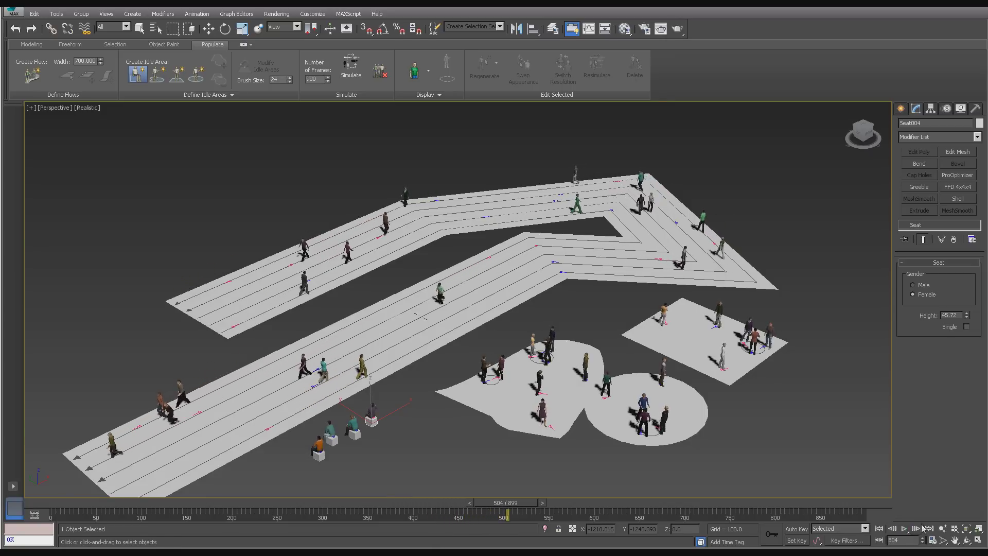
- Select all the simulated people in the Front view and bake them with the MAXScript command pop.bakeselpeople()
{"action": "left_click", "coordinate": [979, 540]}
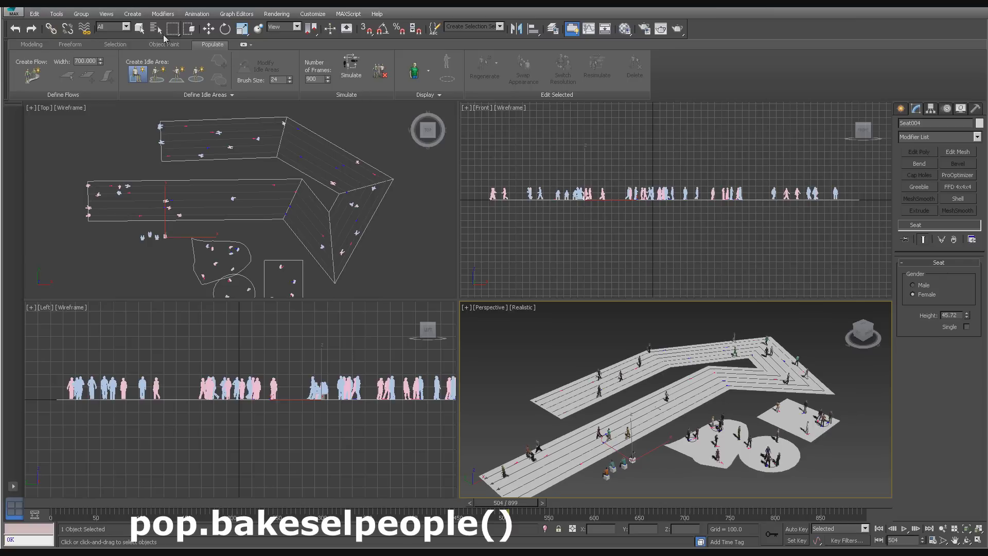
{"action": "left_click", "coordinate": [140, 29]}
{"action": "left_click_drag", "start_coordinate": [472, 165], "coordinate": [859, 196]}
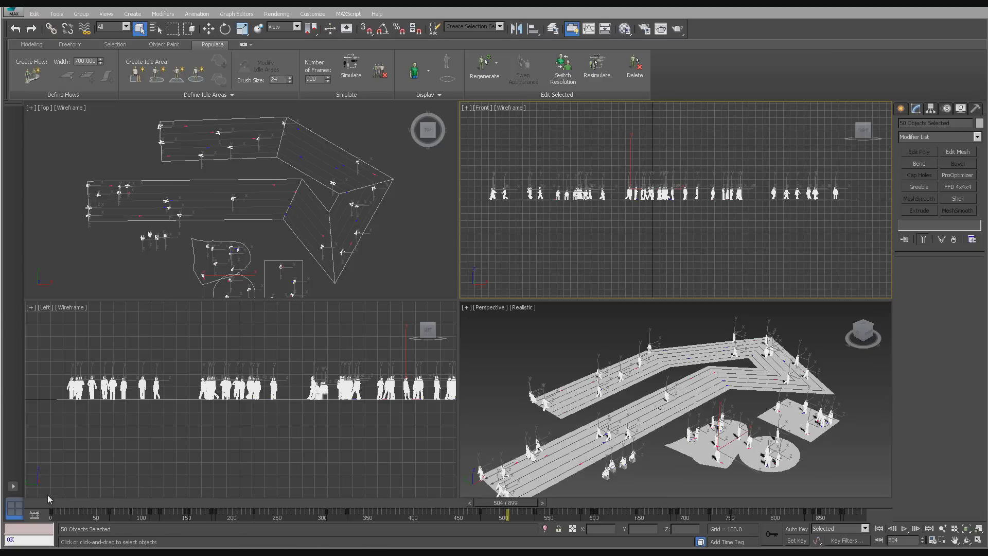
{"action": "left_click", "coordinate": [8, 529]}
{"action": "key", "text": "ctrl+v"}
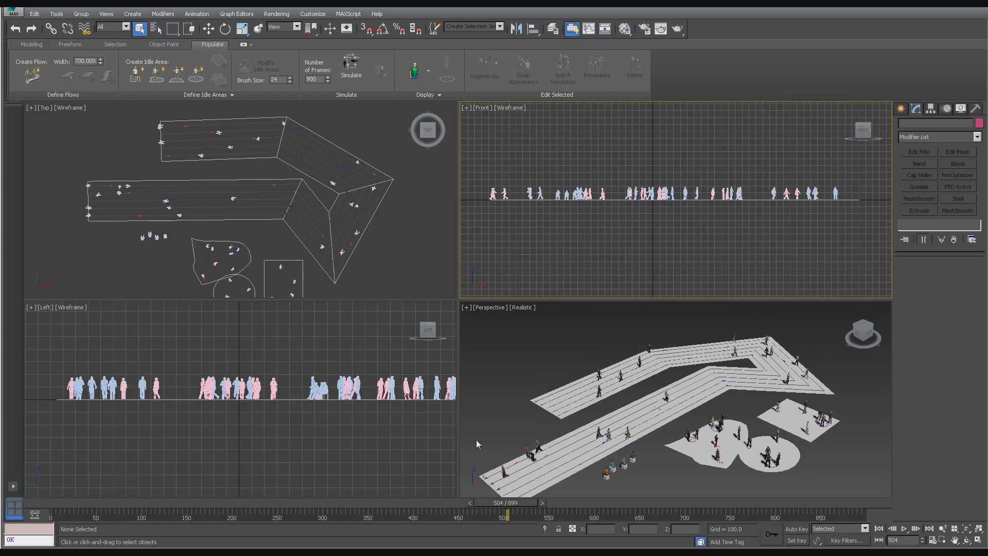
- Delete the walking flow and the freeform, circular and rectangular idle areas, leaving the baked people in the scene
{"action": "left_click", "coordinate": [582, 445]}
{"action": "key", "text": "Delete"}
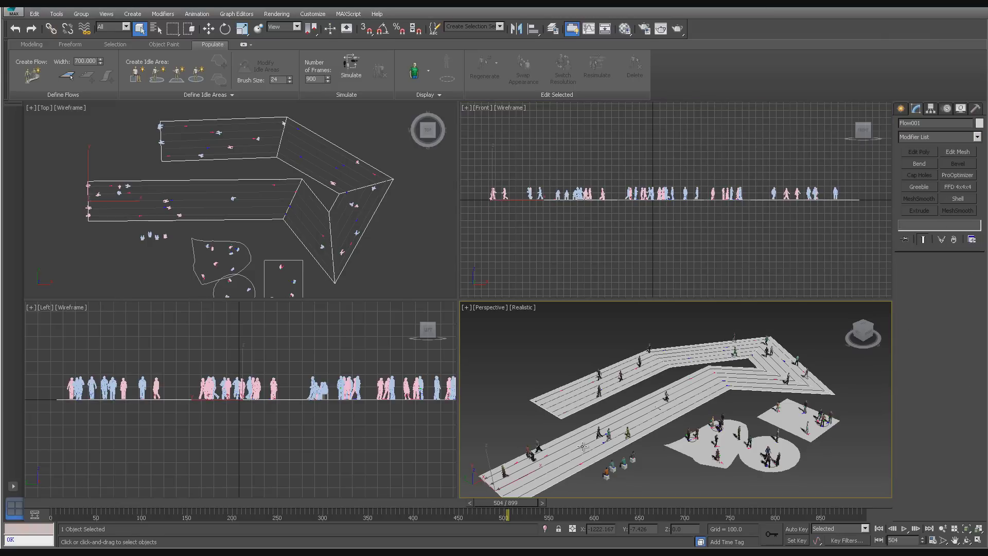
{"action": "left_click", "coordinate": [733, 455]}
{"action": "key", "text": "Delete"}
{"action": "left_click", "coordinate": [743, 457]}
{"action": "key", "text": "Delete"}
{"action": "left_click", "coordinate": [765, 424]}
{"action": "key", "text": "Delete"}
- Delete the seat boxes under the row of seated people
{"action": "scroll", "coordinate": [650, 463], "scroll_direction": "up", "scroll_amount": 8}
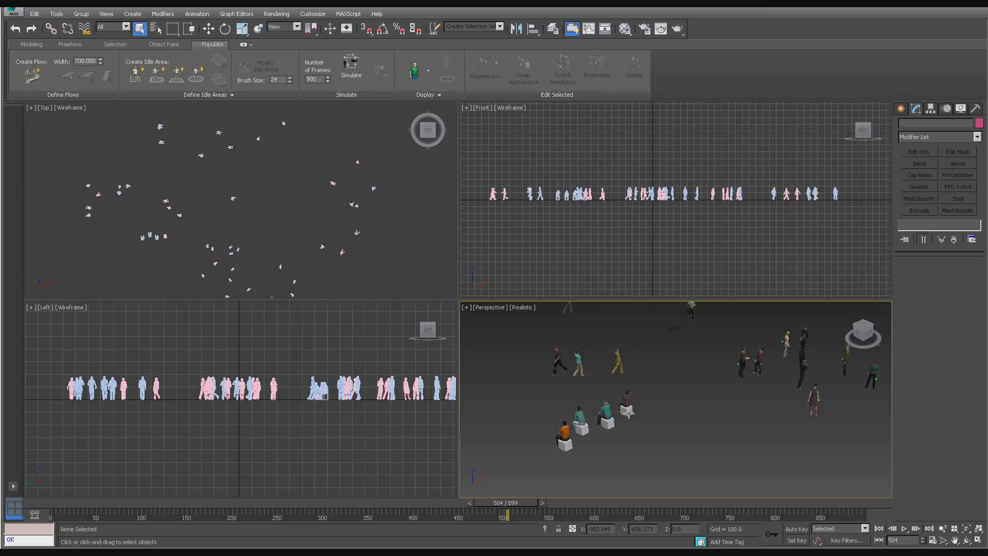
{"action": "left_click", "coordinate": [627, 411]}
{"action": "key", "text": "Delete"}
{"action": "left_click", "coordinate": [606, 424]}
{"action": "key", "text": "Delete"}
{"action": "left_click", "coordinate": [565, 444]}
{"action": "key", "text": "Delete"}
- Play the baked crowd animation in the Perspective view and stop it after checking the motion
{"action": "scroll", "coordinate": [613, 449], "scroll_direction": "down", "scroll_amount": 6}
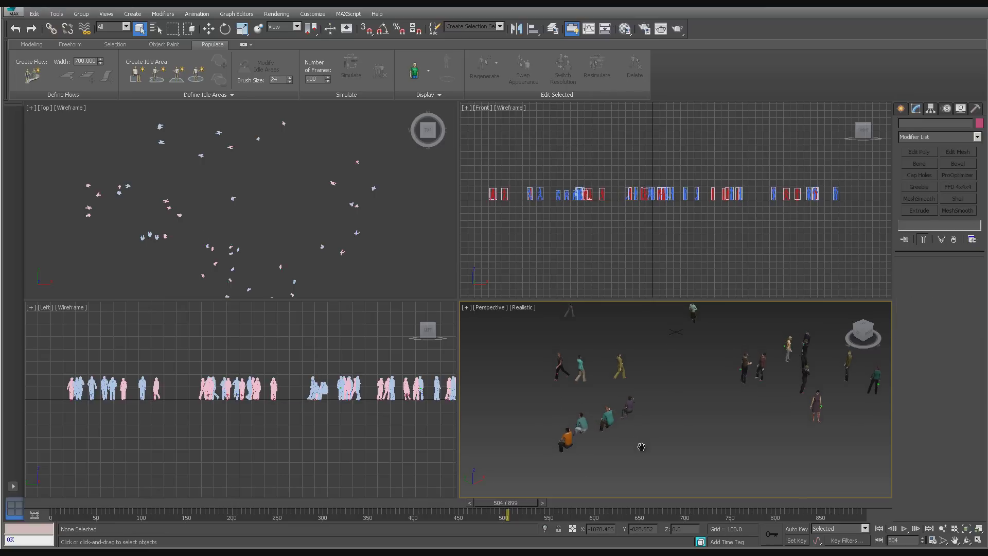
{"action": "middle_click_drag", "start_coordinate": [631, 417], "coordinate": [623, 421]}
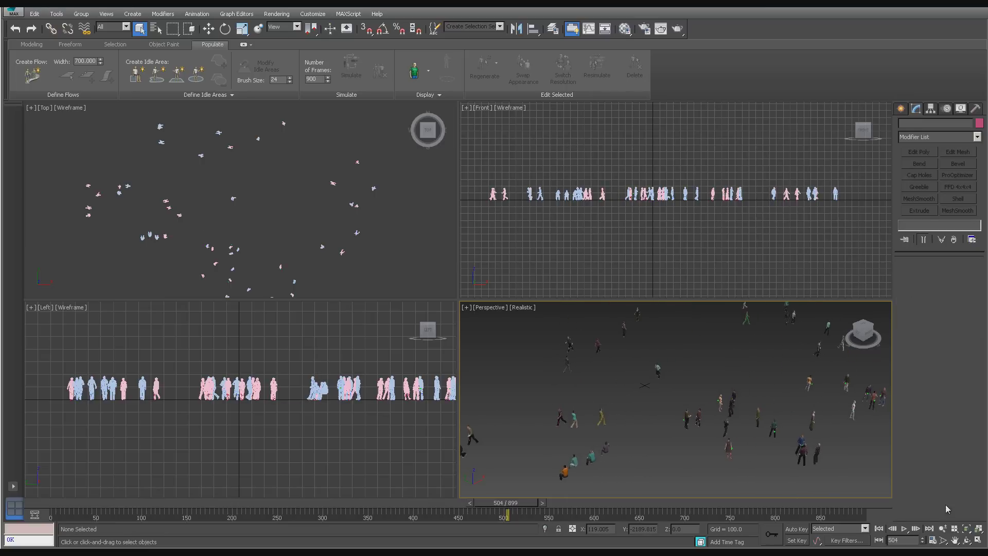
{"action": "left_click", "coordinate": [904, 529]}
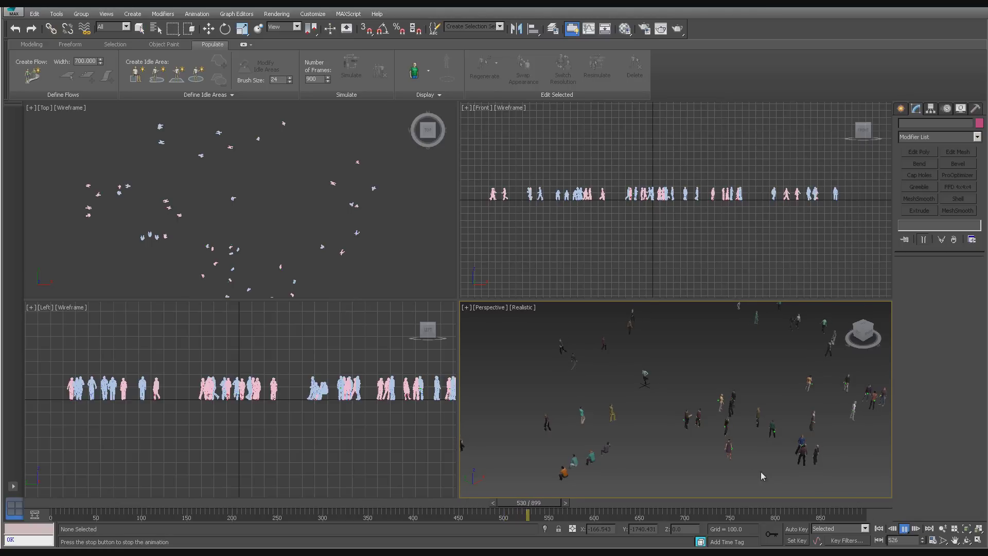
{"action": "left_click", "coordinate": [139, 28]}
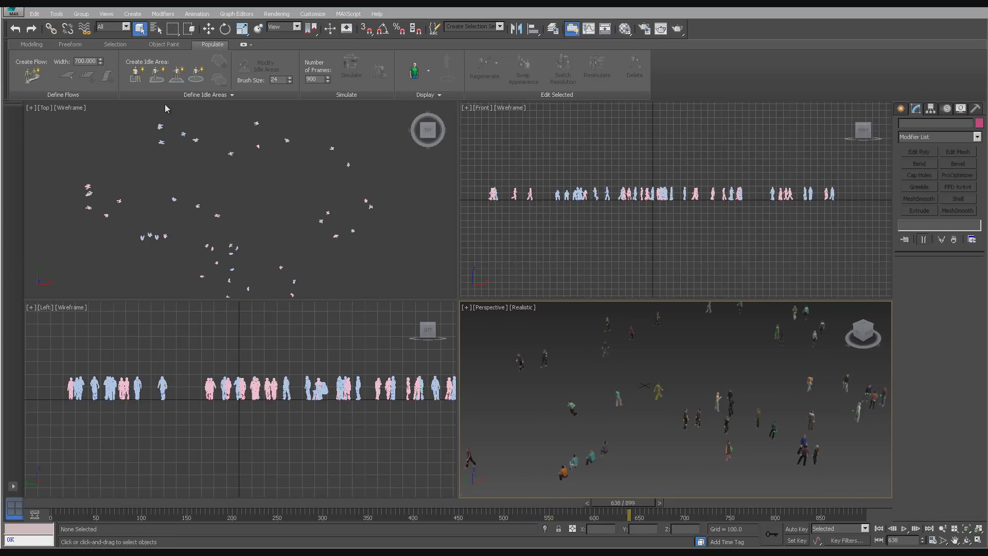
- Export the scene in FBX format as crowdTute.FBX in the export folder, replacing the existing file
{"action": "left_click", "coordinate": [20, 14]}
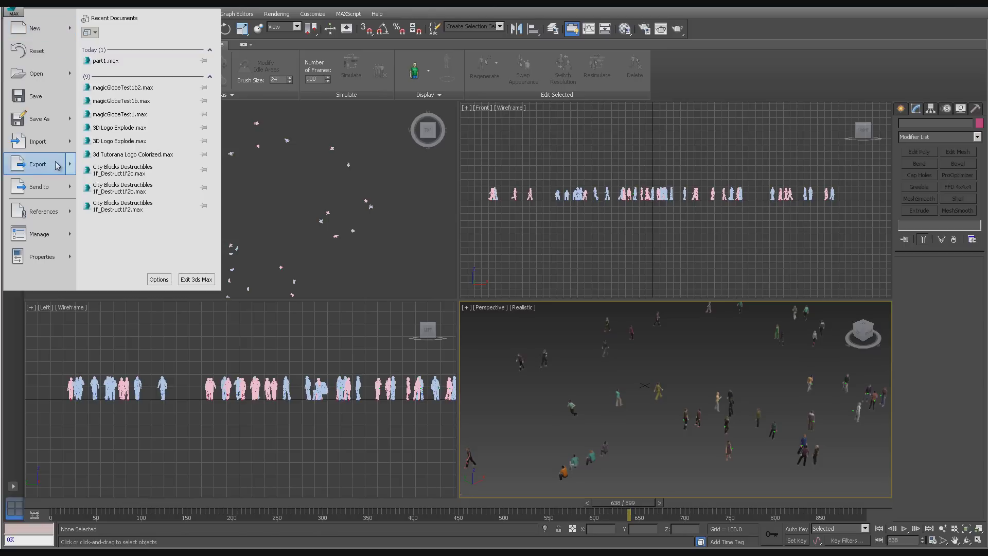
{"action": "left_click", "coordinate": [37, 164]}
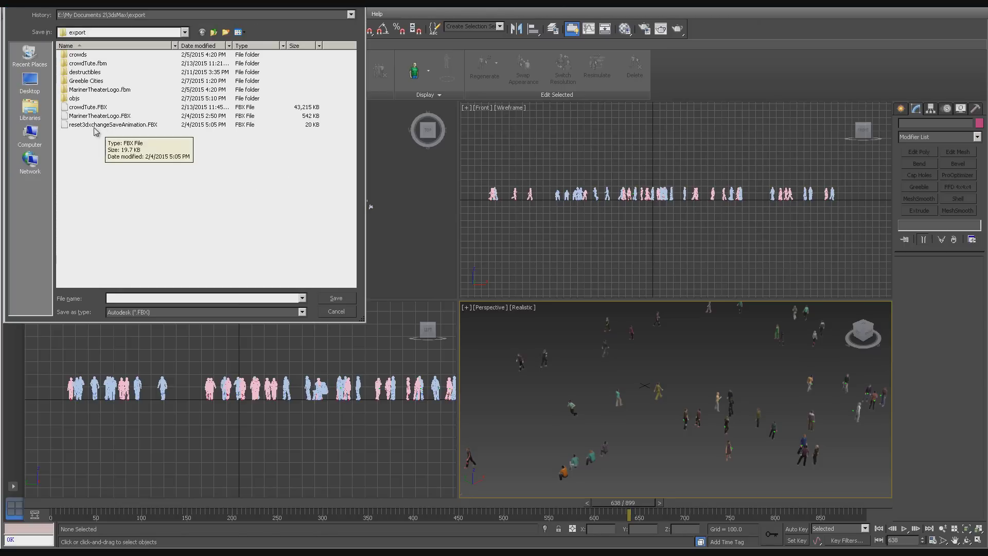
{"action": "left_click", "coordinate": [83, 107]}
{"action": "left_click", "coordinate": [336, 301]}
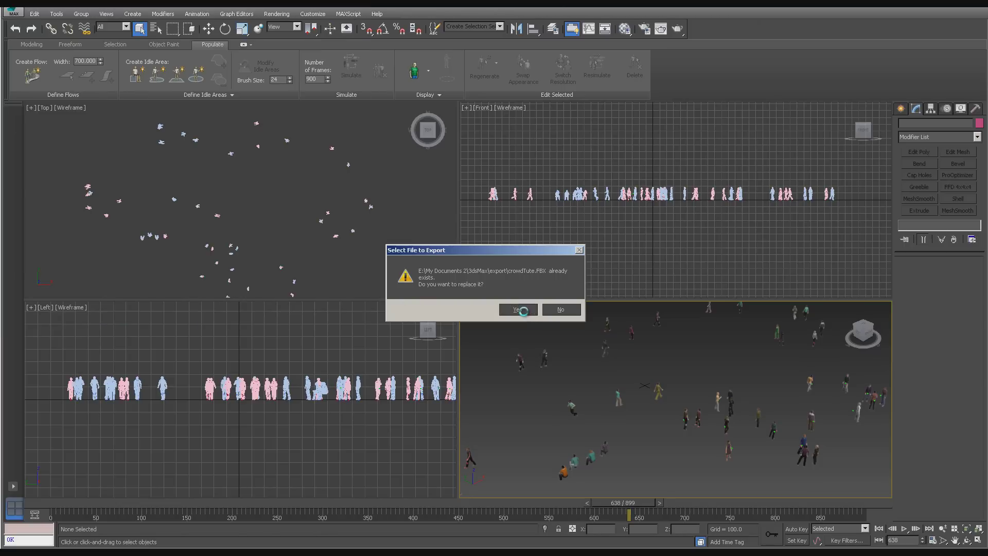
{"action": "left_click", "coordinate": [519, 309]}
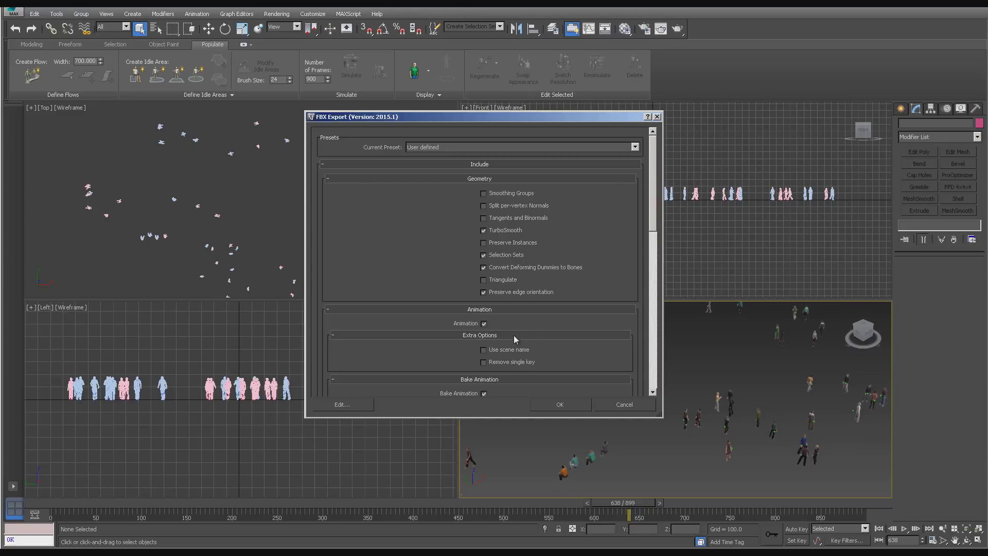
- Review the FBX export options, use file format version FBX 2011 with binary type, and run the export
{"action": "left_click_drag", "start_coordinate": [653, 201], "coordinate": [654, 334]}
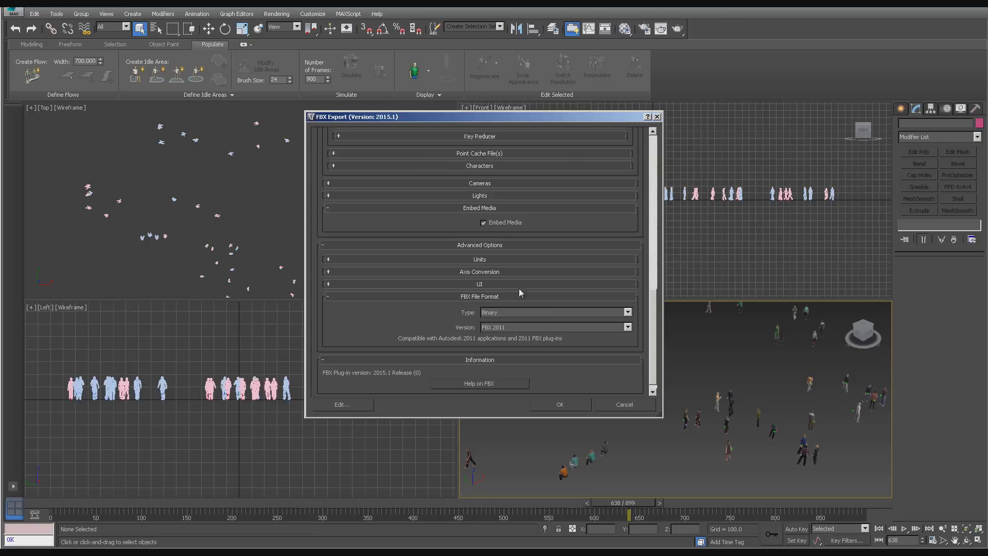
{"action": "left_click", "coordinate": [490, 296]}
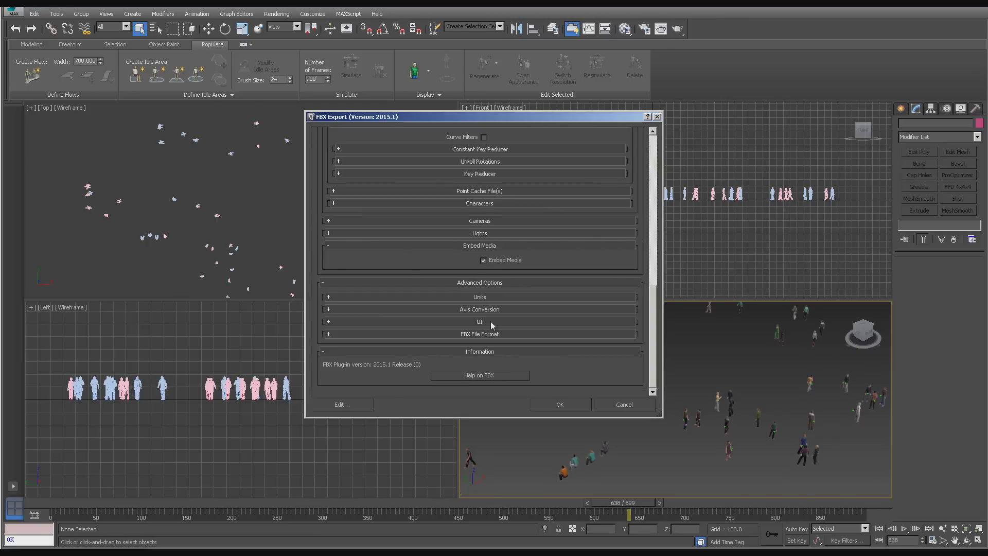
{"action": "left_click", "coordinate": [490, 338]}
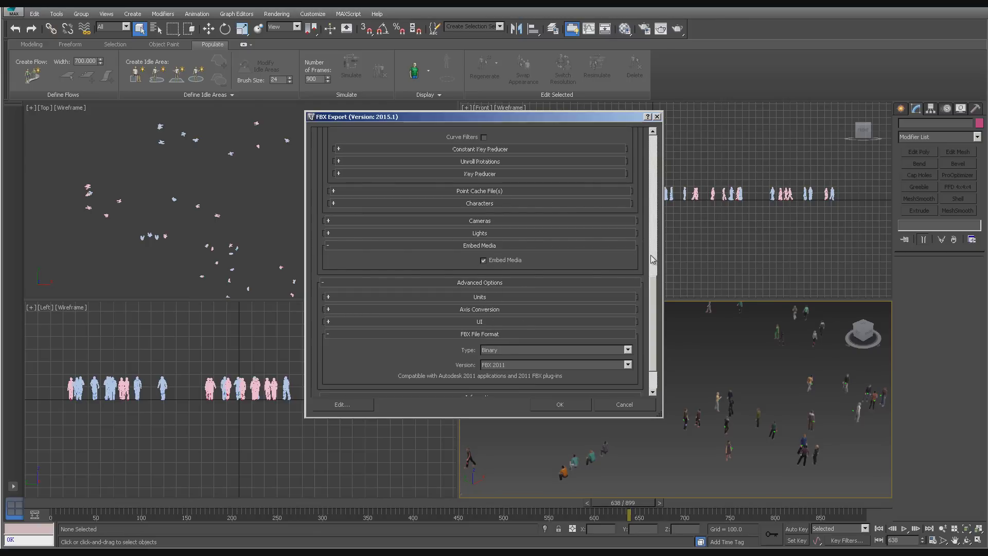
{"action": "left_click_drag", "start_coordinate": [653, 291], "coordinate": [653, 310]}
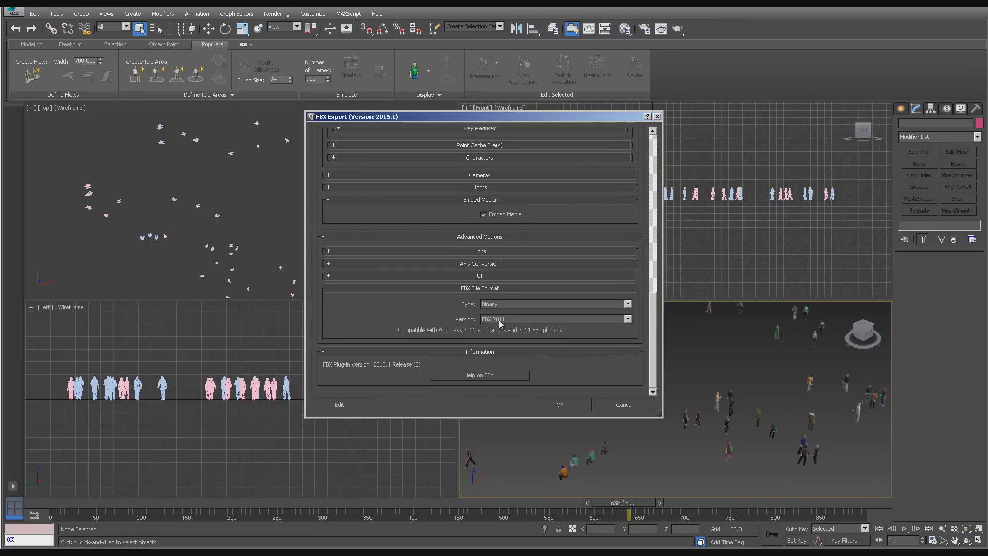
{"action": "left_click", "coordinate": [627, 319]}
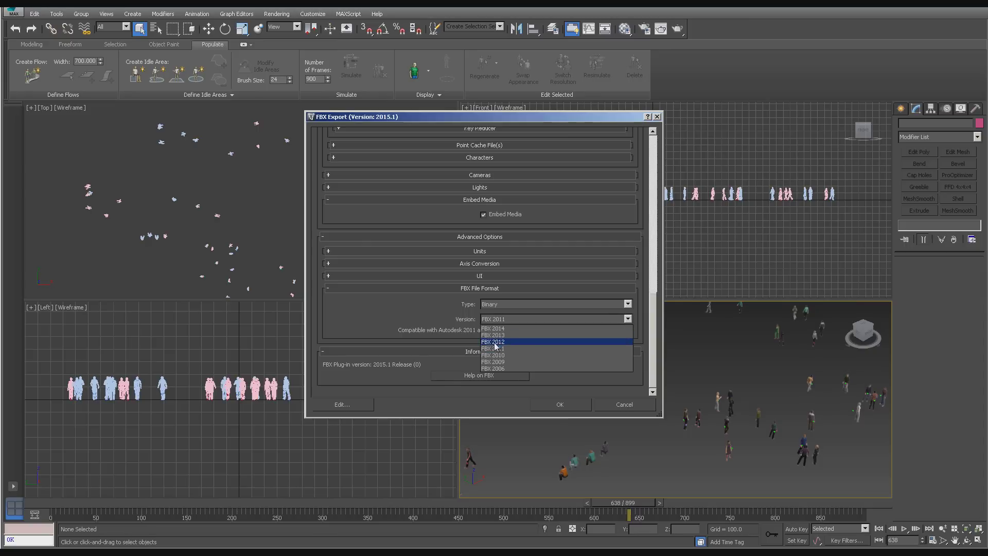
{"action": "left_click", "coordinate": [510, 330]}
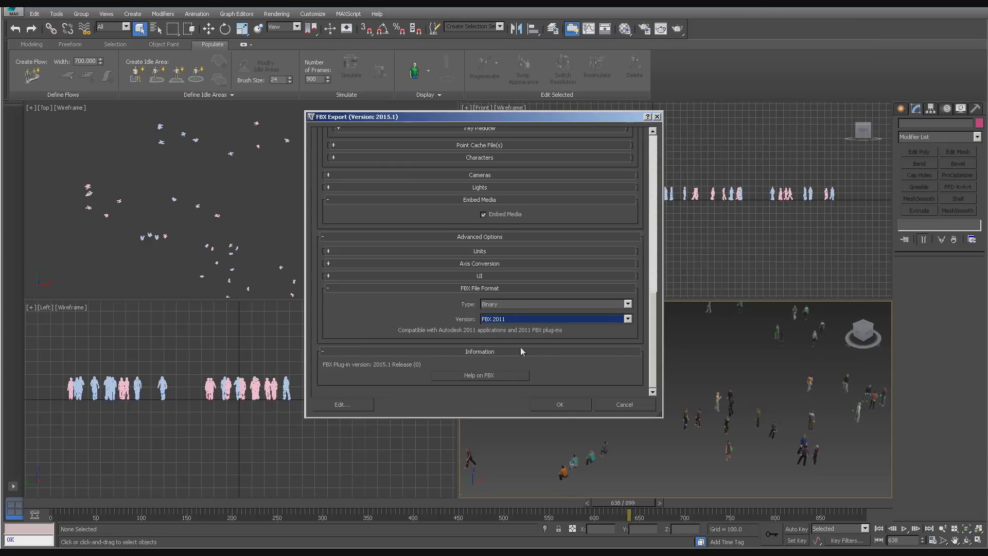
{"action": "left_click", "coordinate": [559, 403]}
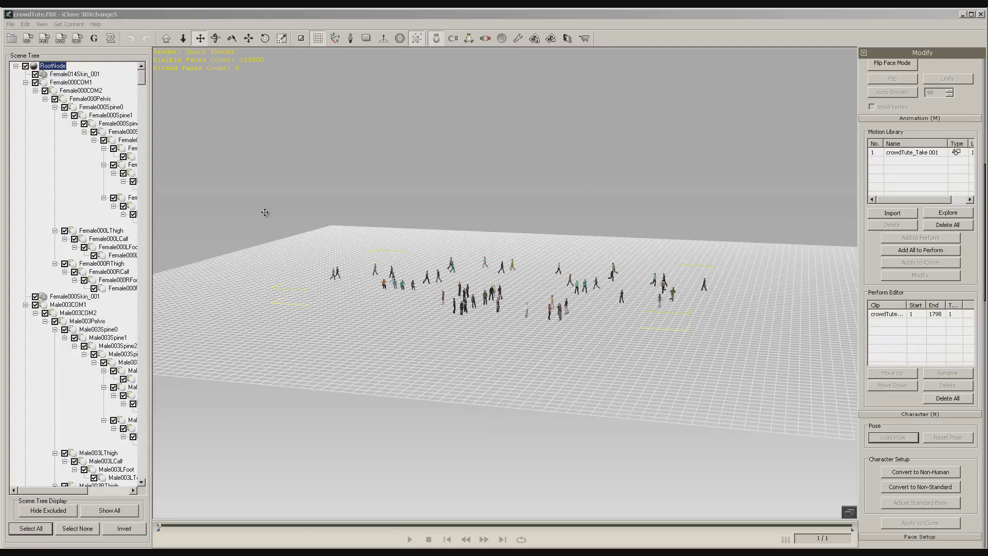
{"action": "left_click", "coordinate": [12, 39]}
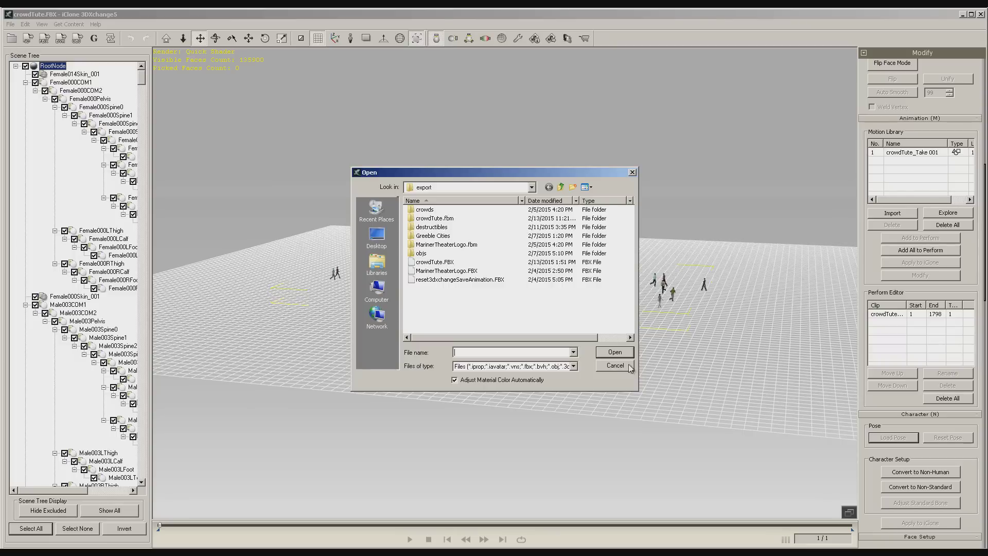
{"action": "key", "text": "Escape"}
{"action": "left_click", "coordinate": [12, 24]}
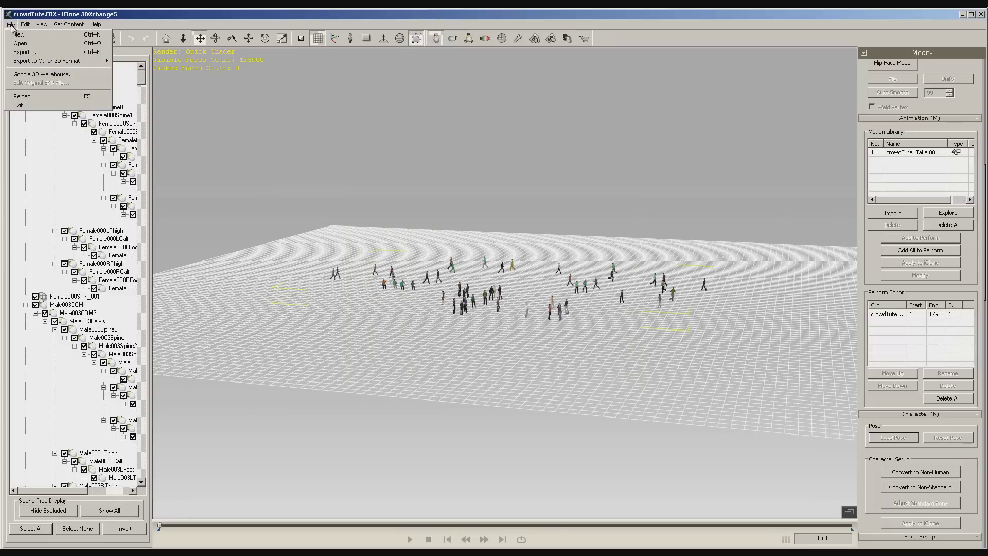
{"action": "left_click", "coordinate": [400, 144]}
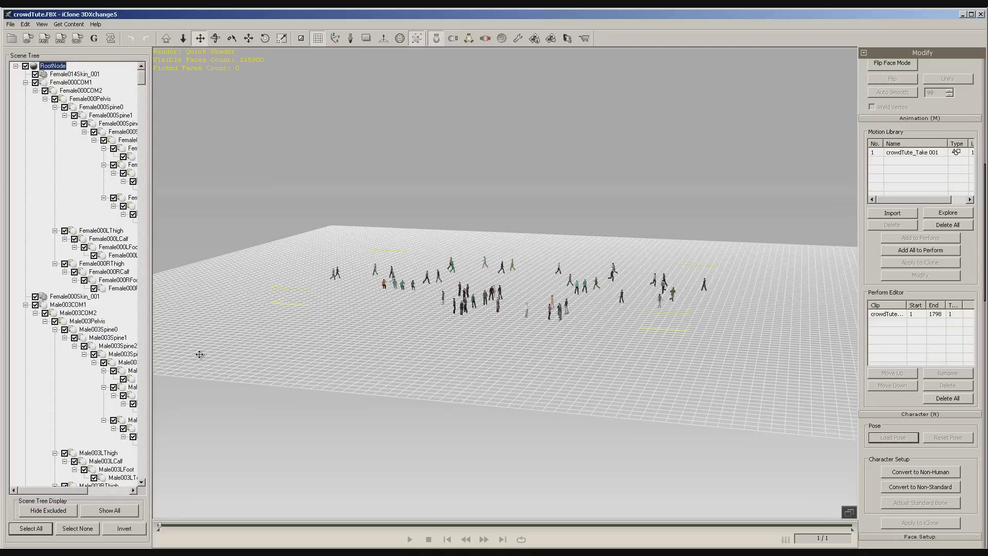
- In iClone 3DXchange, select every node of the imported crowd and apply Auto Smooth at 99
{"action": "left_click", "coordinate": [43, 529]}
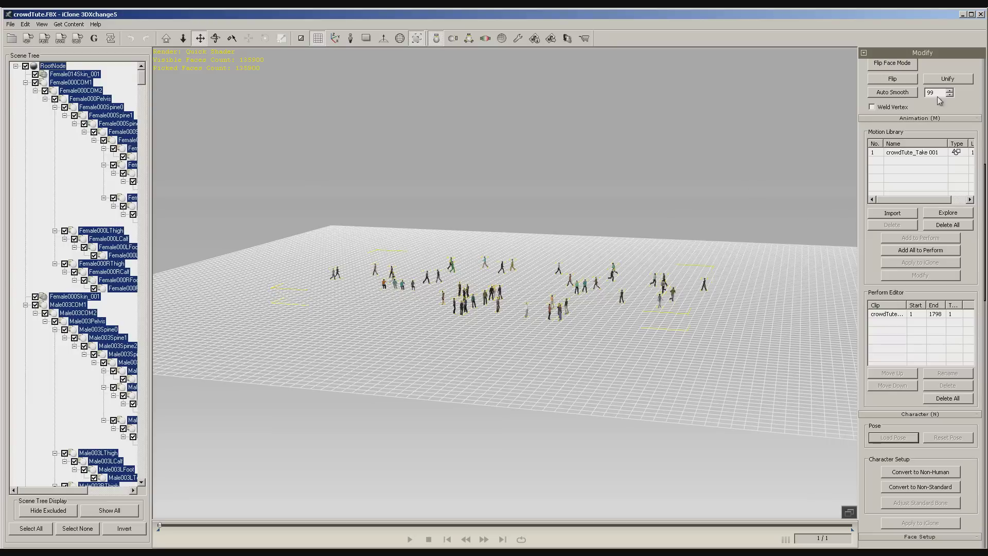
{"action": "left_click", "coordinate": [892, 92]}
- Rename the crowd's clip in the Perform Editor as Crowd Motion
{"action": "left_click", "coordinate": [901, 320]}
{"action": "left_click", "coordinate": [901, 320]}
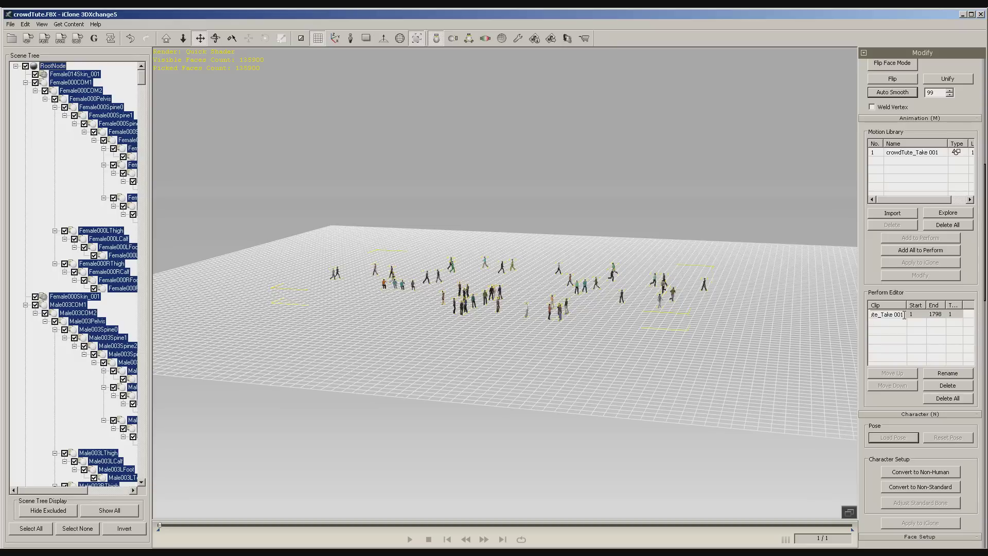
{"action": "key", "text": "BackSpace"}
{"action": "type", "text": "Crowd Motion"}
{"action": "key", "text": "Return"}
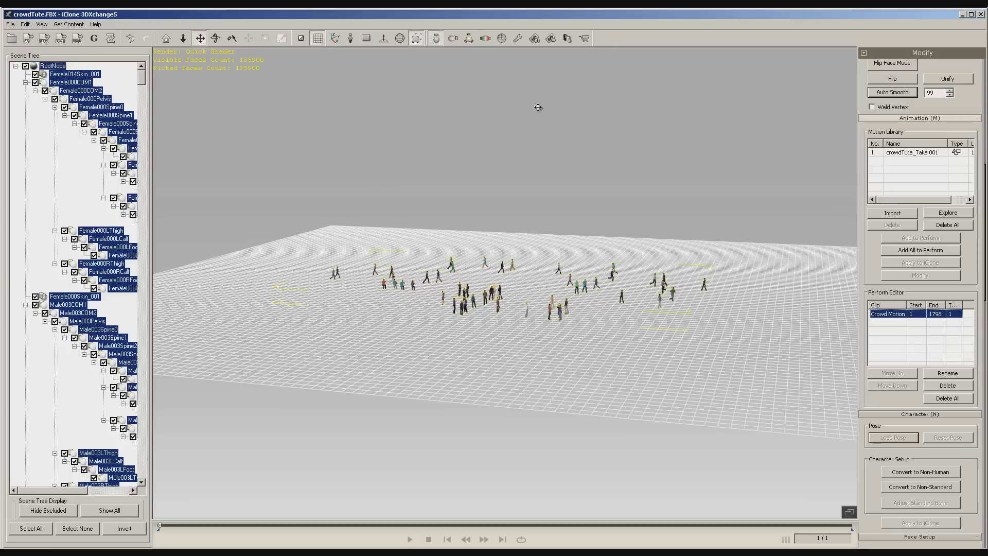
- Rename the root node of the scene tree as Crowd Tute
{"action": "left_click", "coordinate": [51, 67]}
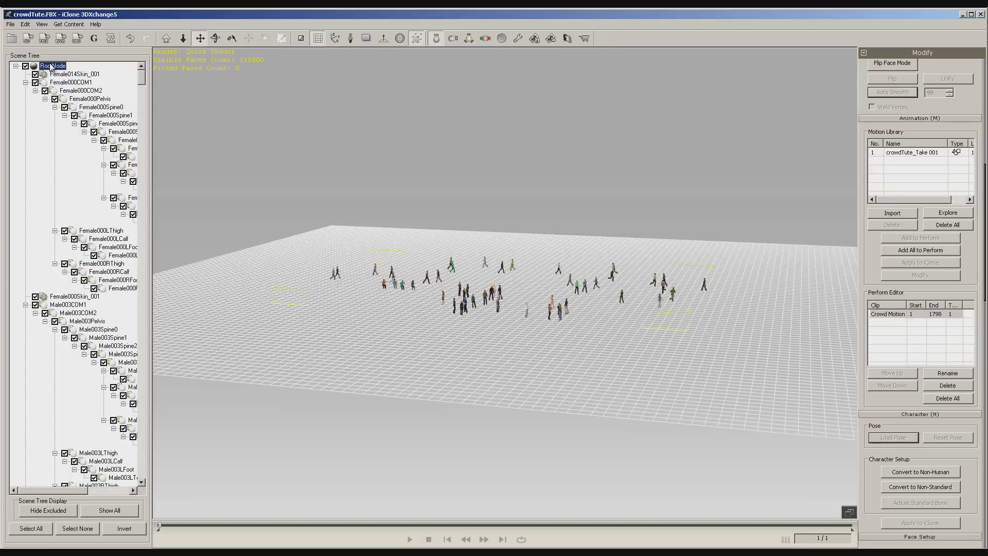
{"action": "left_click", "coordinate": [51, 66]}
{"action": "type", "text": "crowd Tute"}
{"action": "key", "text": "Return"}
- Export the crowd with its animation as the iClone 6 prop crowdTute, replacing the existing prop file
{"action": "left_click", "coordinate": [28, 38]}
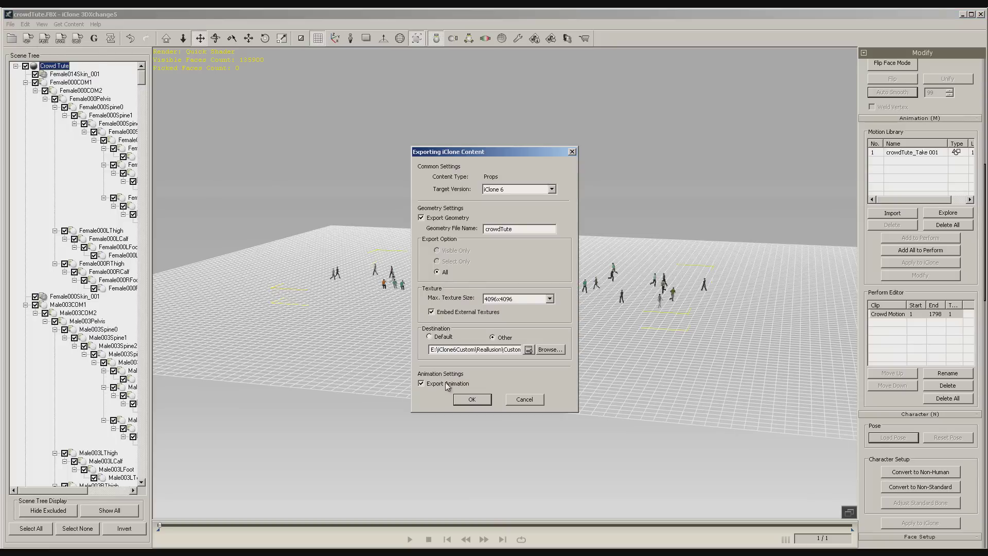
{"action": "left_click", "coordinate": [477, 401]}
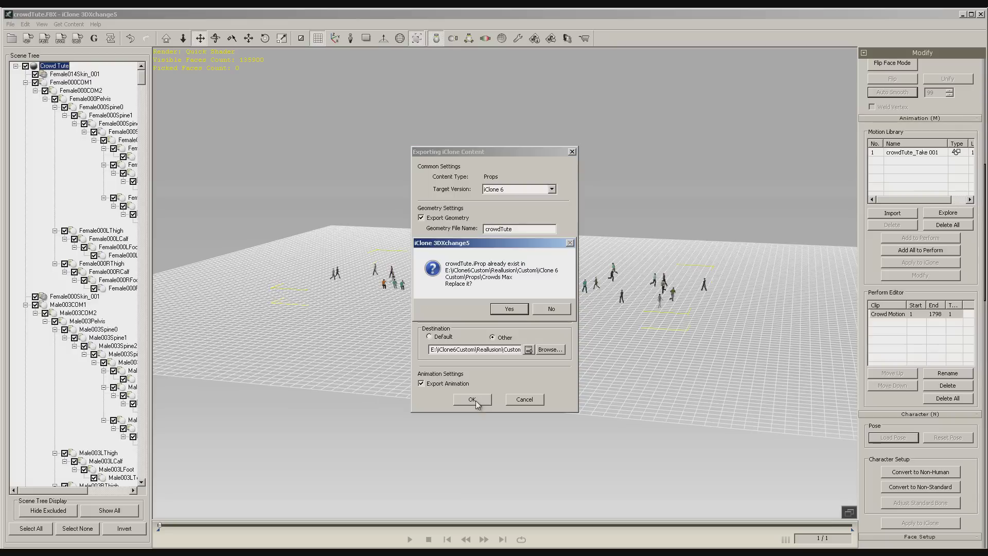
{"action": "left_click", "coordinate": [508, 309]}
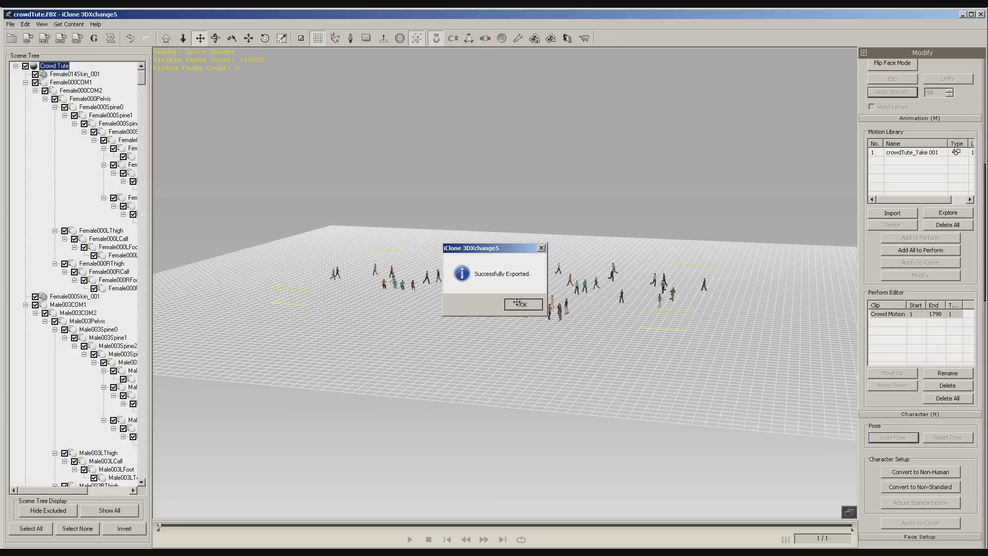
{"action": "left_click", "coordinate": [517, 303]}
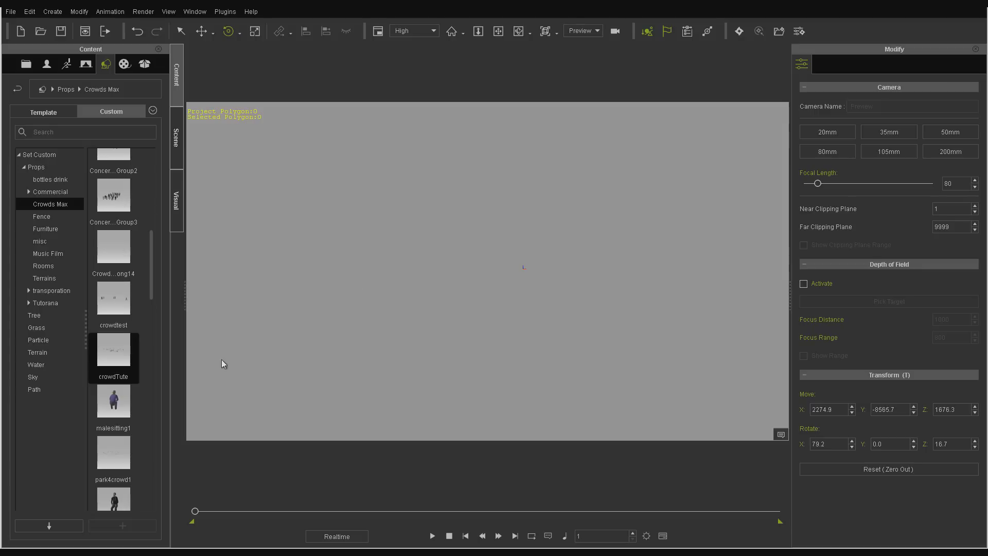
- In iClone, load the crowdTute prop from the Crowds Max folder and make it perform Crowd Motion
{"action": "double_click", "coordinate": [108, 356]}
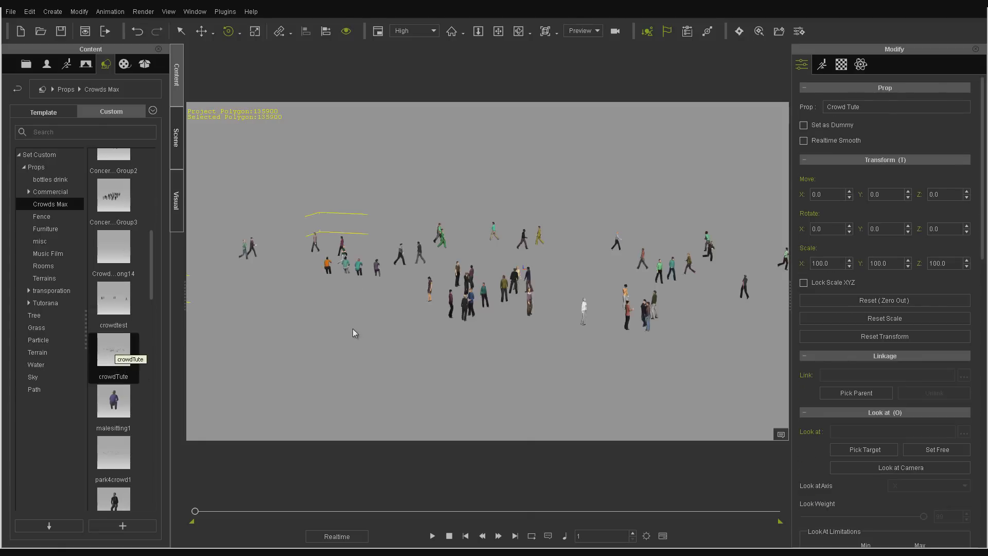
{"action": "right_click", "coordinate": [471, 282]}
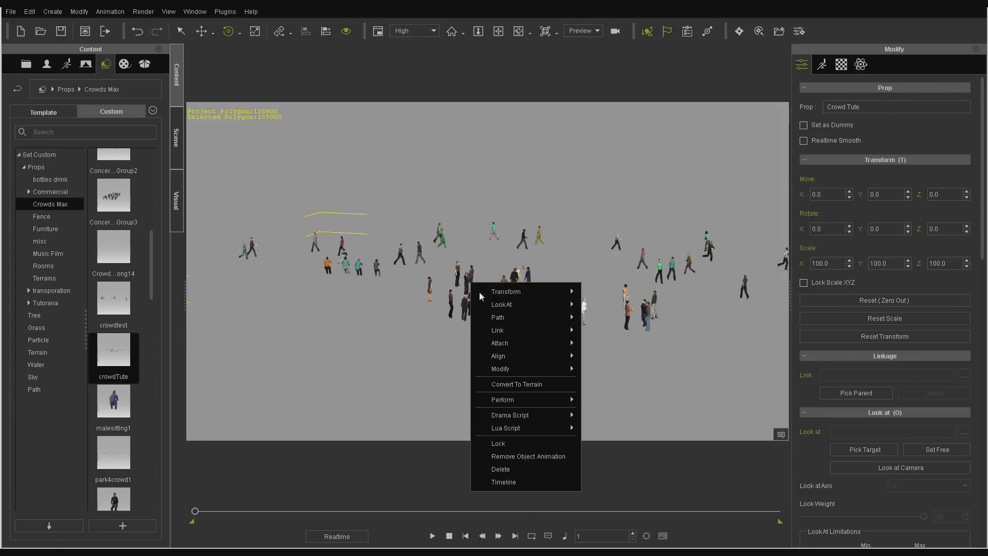
{"action": "mouse_move", "coordinate": [522, 400]}
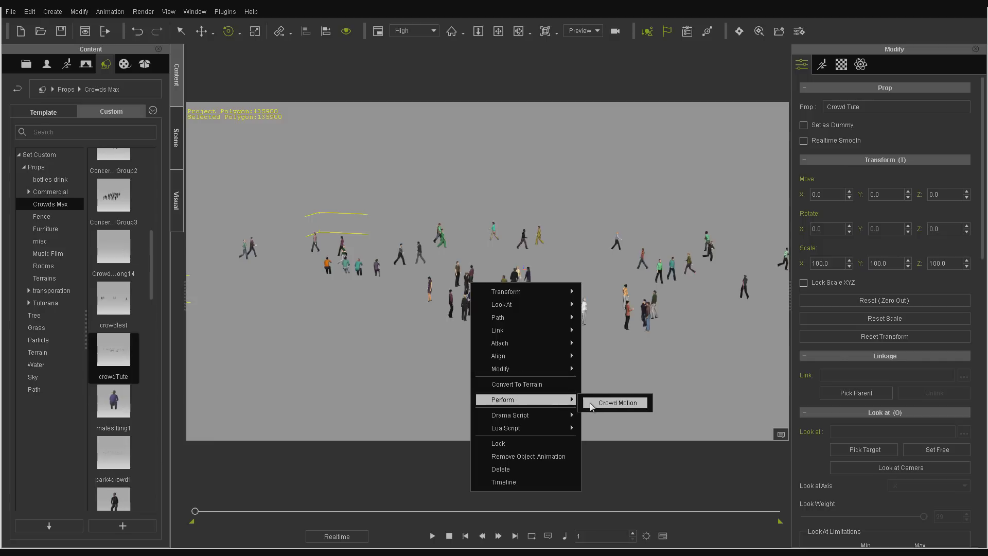
{"action": "left_click", "coordinate": [617, 403]}
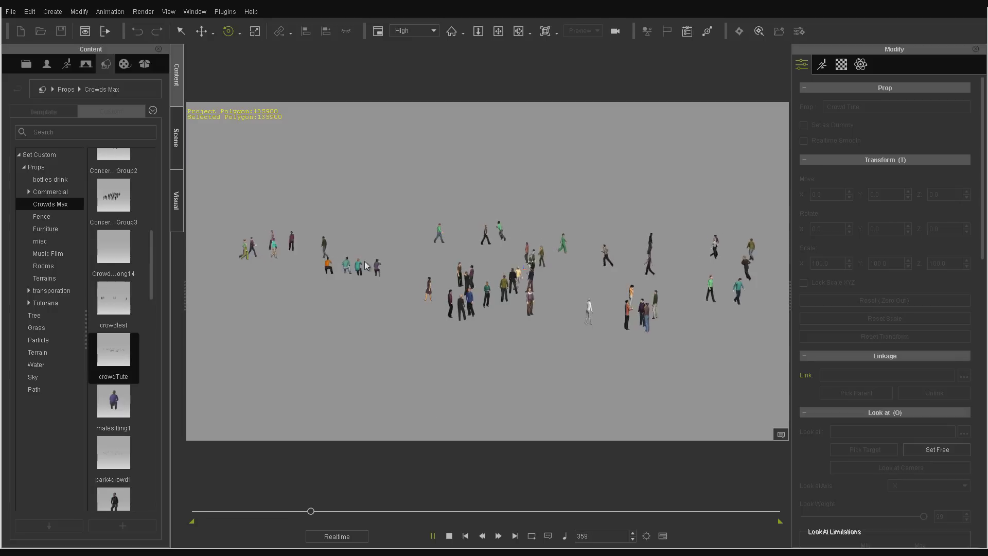
- Replay the crowd animation and scrub the timeline to frame 239 to examine the individual walkers
{"action": "left_click", "coordinate": [431, 535]}
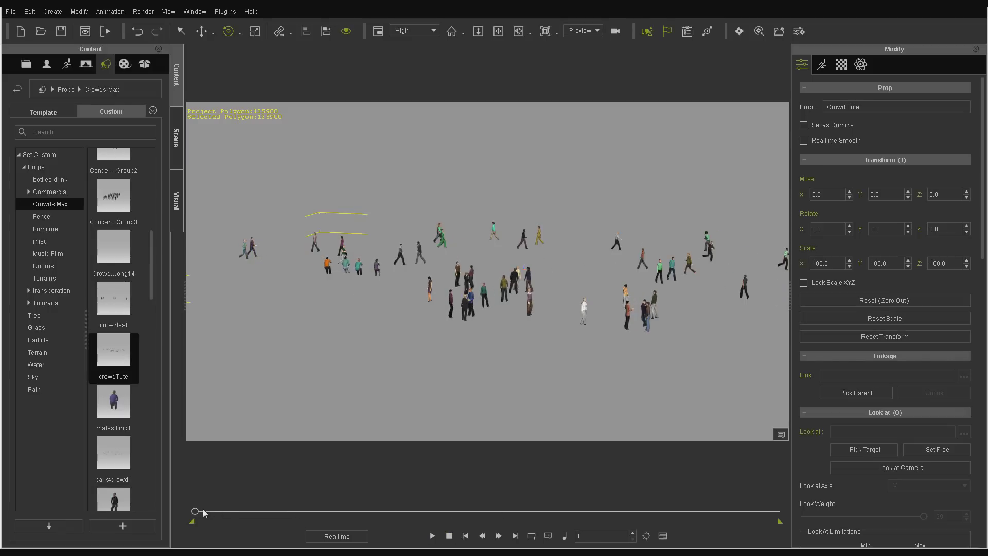
{"action": "left_click_drag", "start_coordinate": [195, 512], "coordinate": [262, 522]}
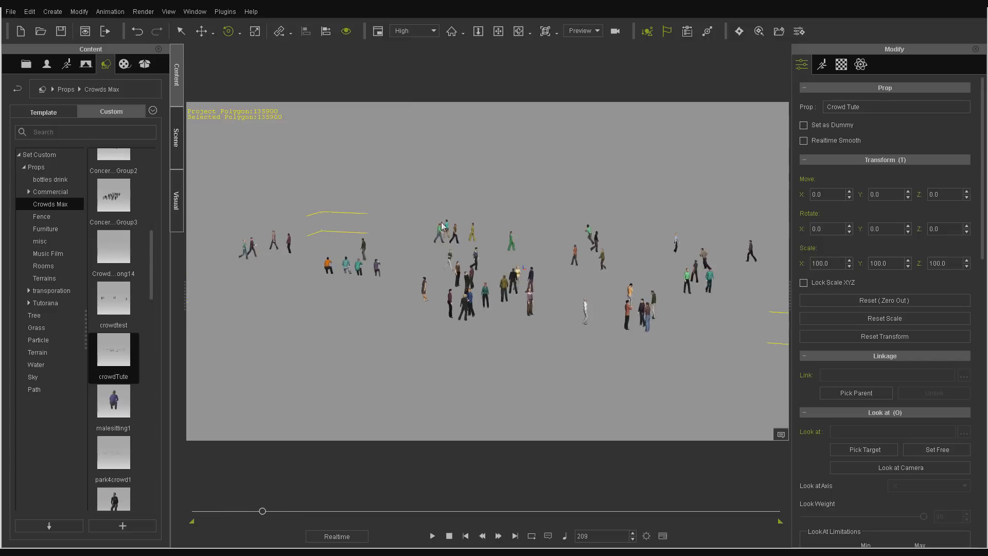
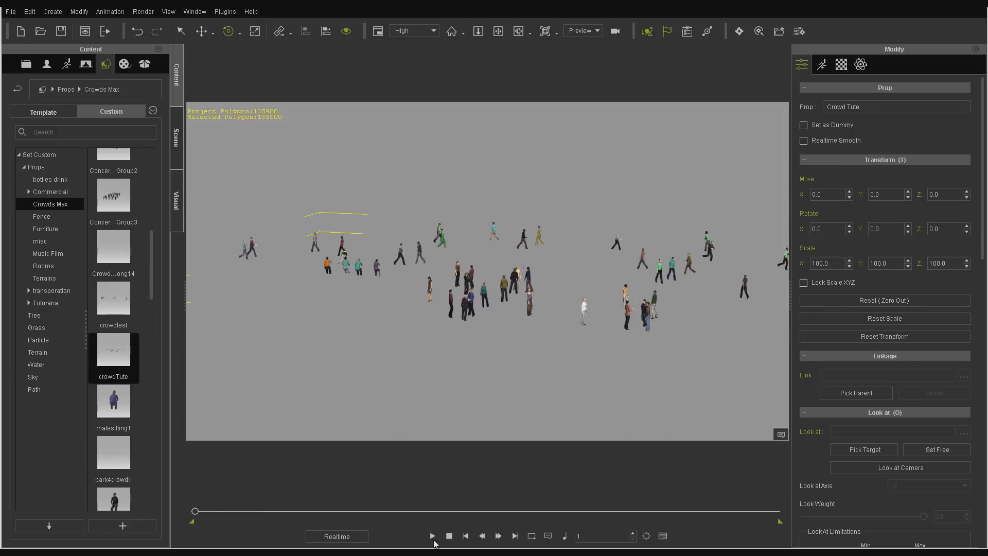
{"action": "left_click", "coordinate": [432, 537]}
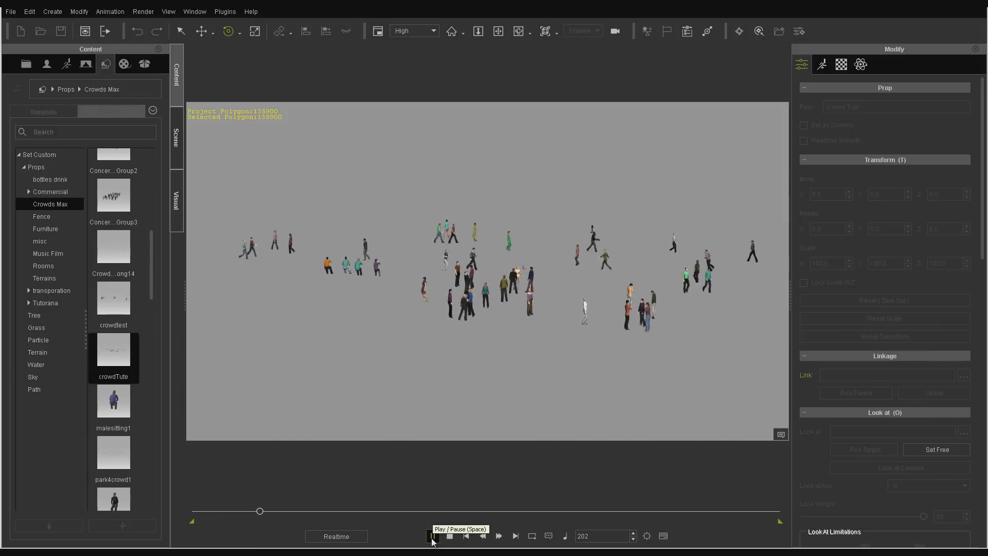
{"action": "left_click", "coordinate": [433, 536]}
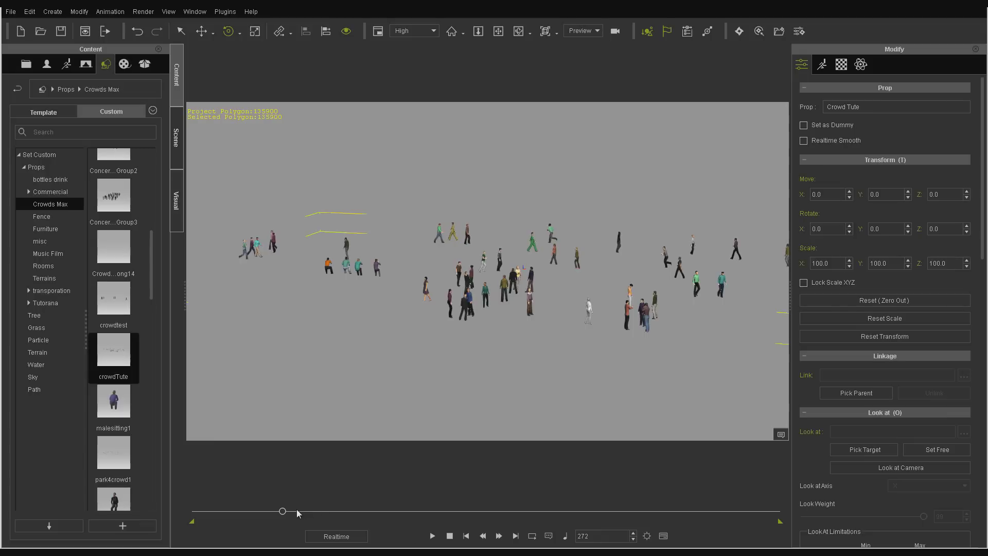
{"action": "left_click_drag", "start_coordinate": [283, 511], "coordinate": [273, 512]}
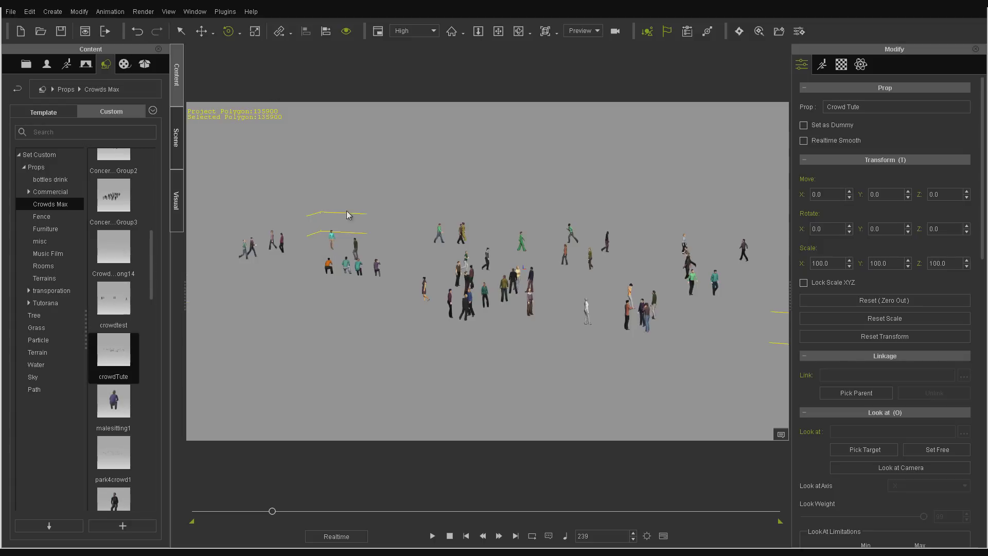
- Set the opacity of the walking woman's material mtl_Female003Skin_001_Color to 0 at frame 1 and play the crowd animation to check it
{"action": "left_click", "coordinate": [843, 63]}
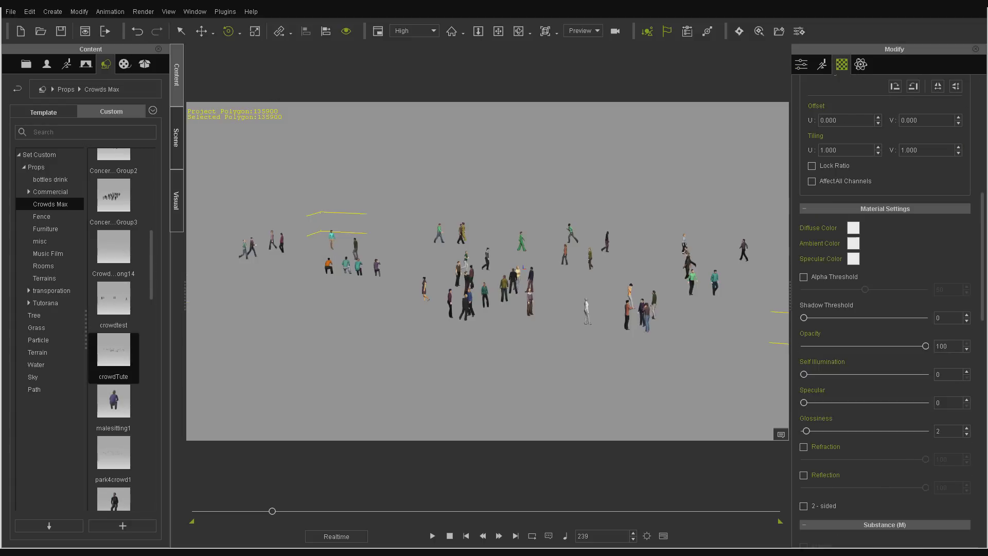
{"action": "scroll", "coordinate": [881, 154], "scroll_direction": "up", "scroll_amount": 10}
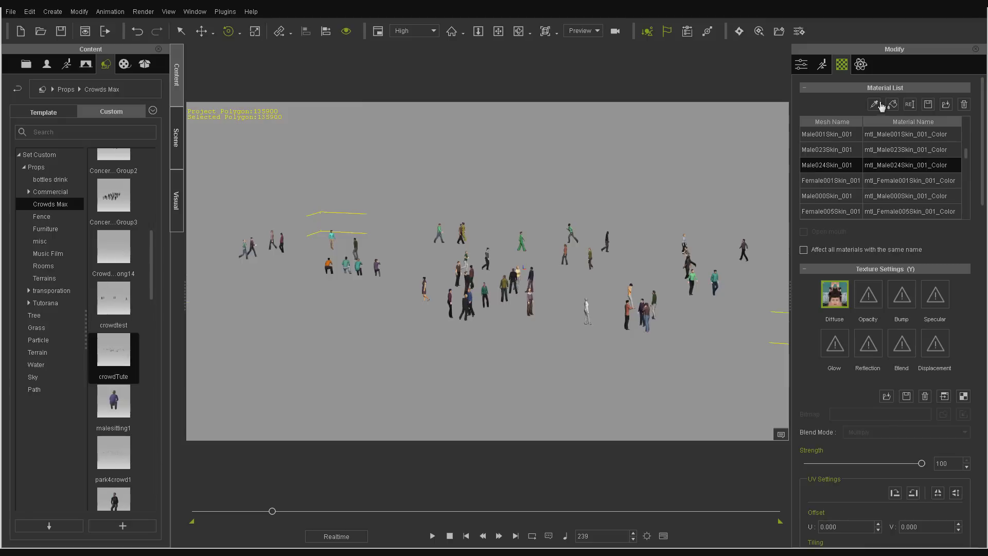
{"action": "left_click", "coordinate": [874, 105]}
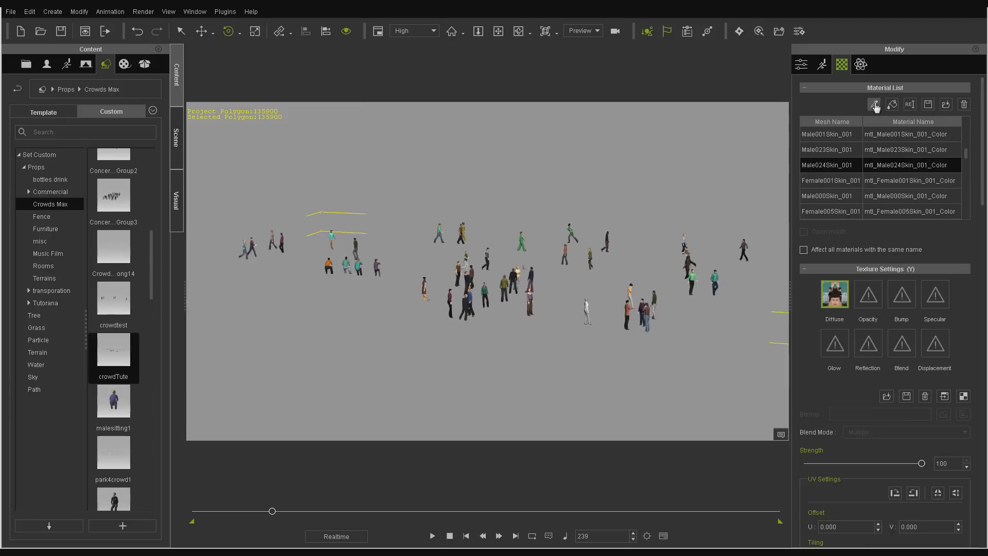
{"action": "left_click", "coordinate": [333, 234]}
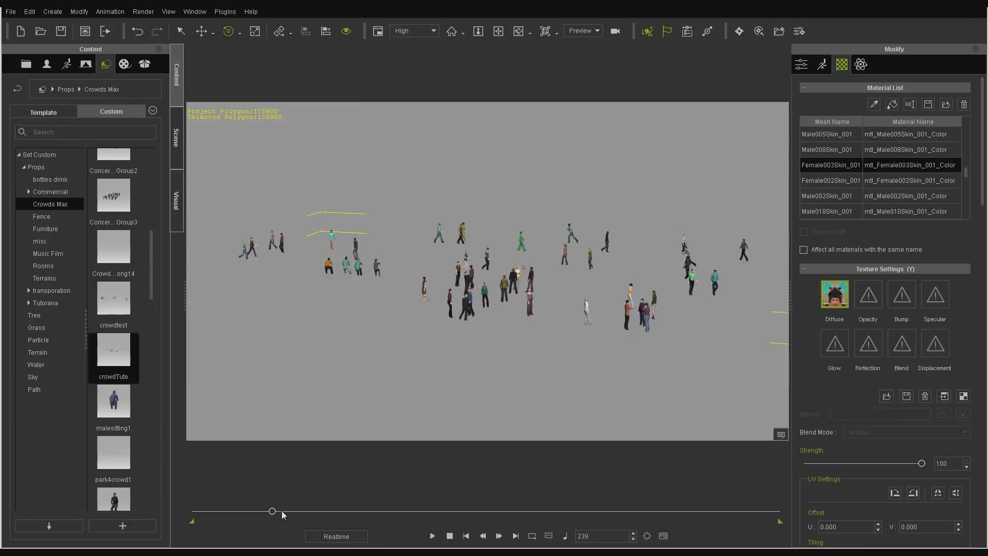
{"action": "left_click_drag", "start_coordinate": [272, 513], "coordinate": [195, 515]}
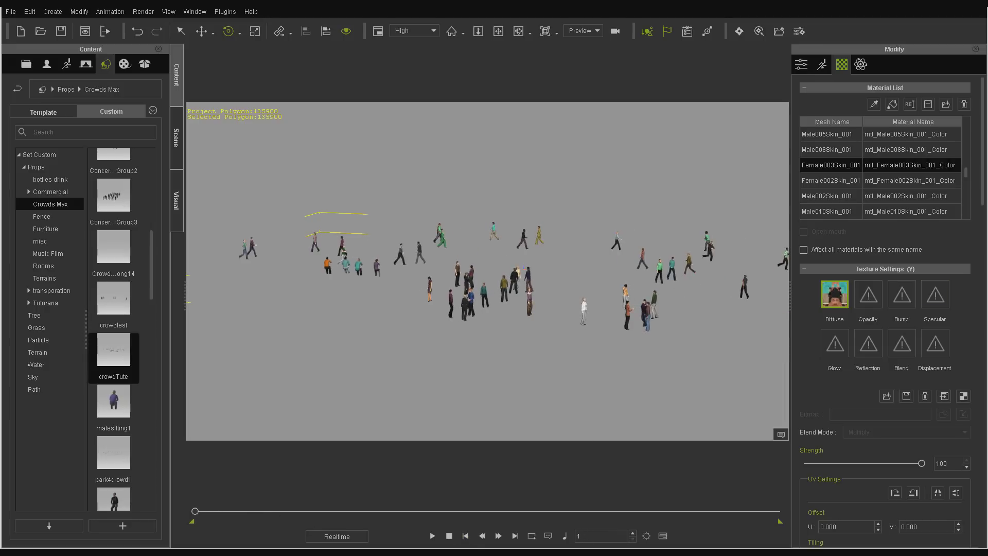
{"action": "left_click_drag", "start_coordinate": [981, 181], "coordinate": [981, 292]}
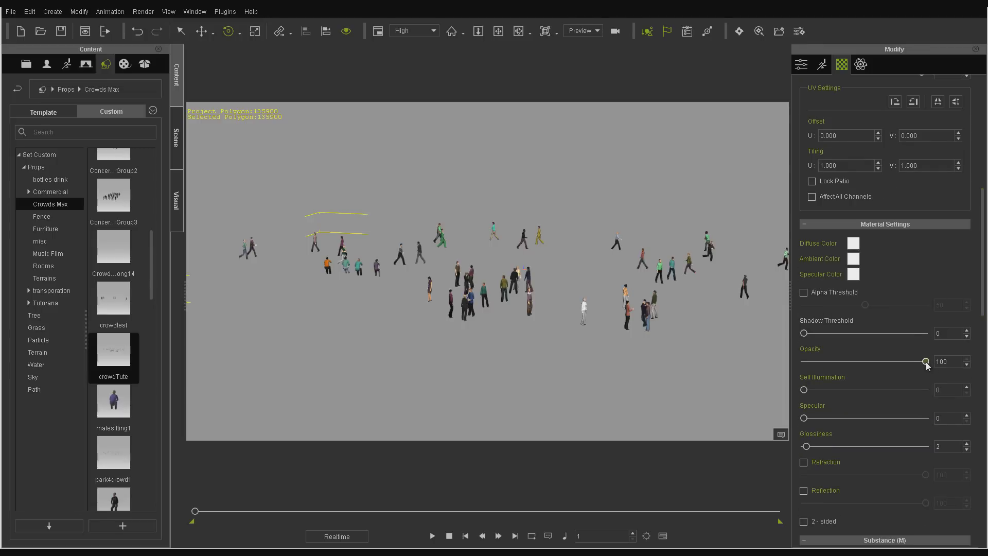
{"action": "left_click_drag", "start_coordinate": [926, 364], "coordinate": [697, 359]}
{"action": "left_click", "coordinate": [433, 536]}
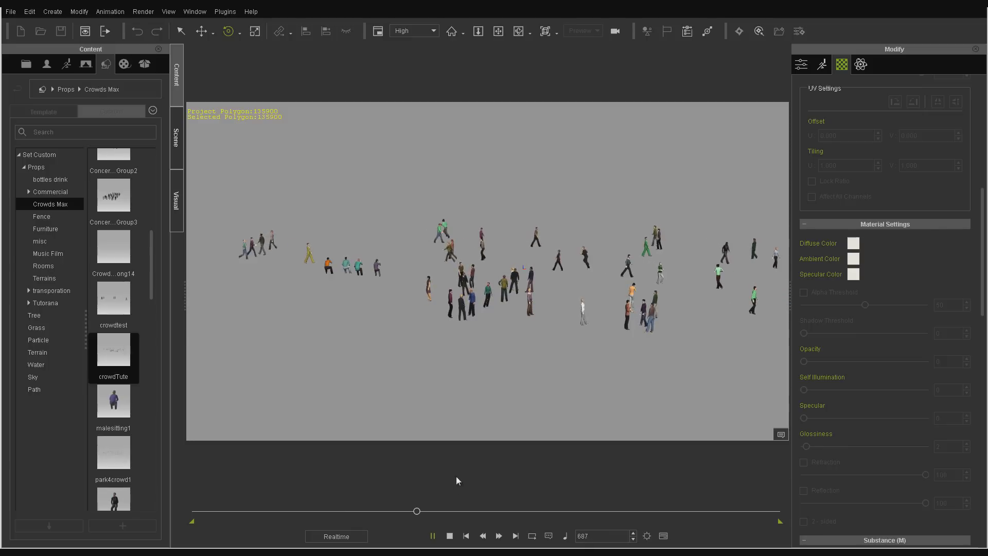
{"action": "left_click", "coordinate": [449, 536]}
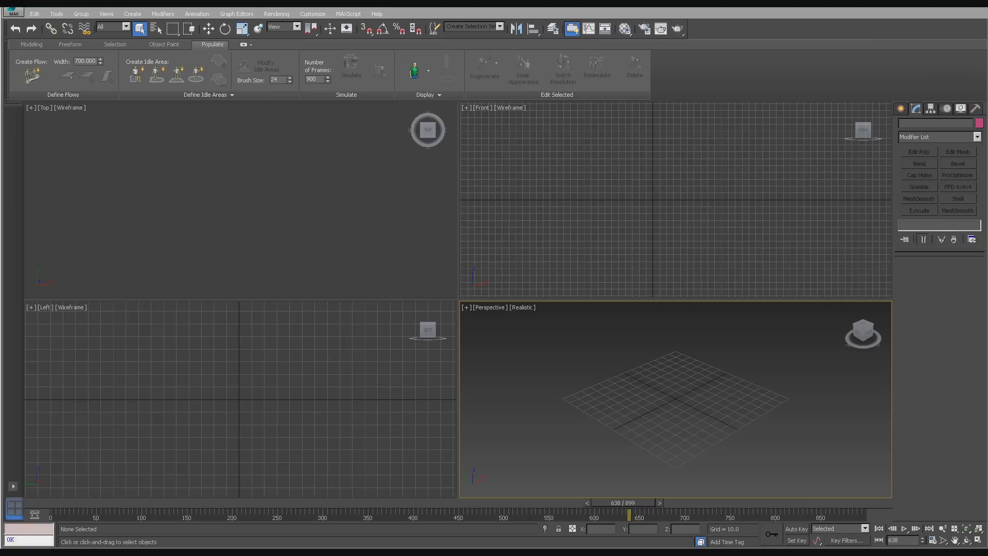
- In 3ds Max, maximise the Perspective view and place two Populate seats on opposite sides of the grid, turned to face each other
{"action": "left_click", "coordinate": [977, 539]}
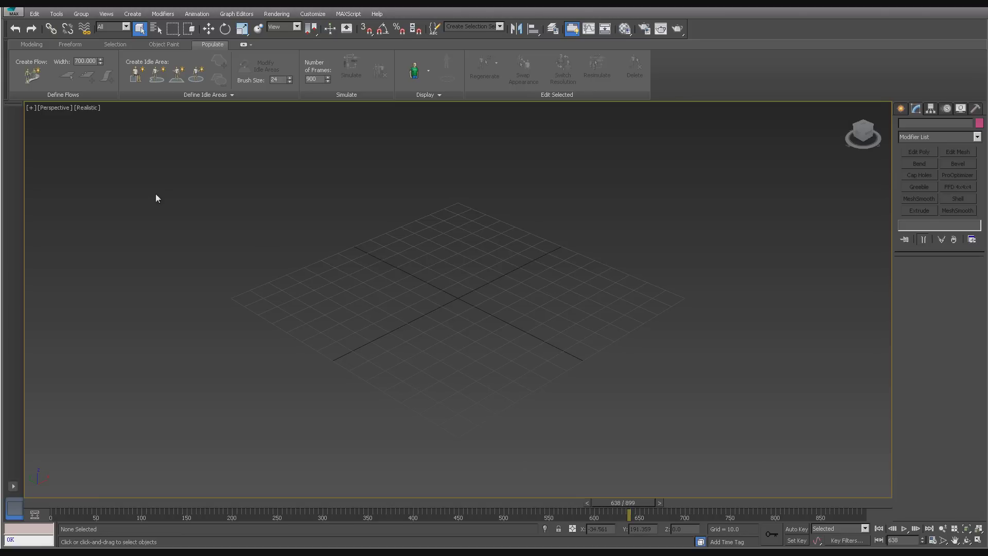
{"action": "left_click", "coordinate": [137, 75]}
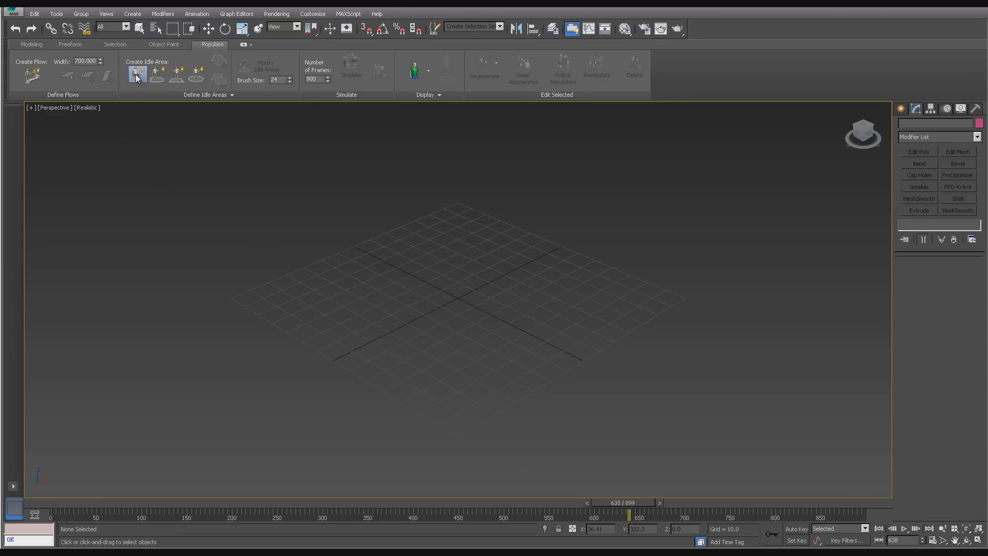
{"action": "left_click", "coordinate": [363, 265]}
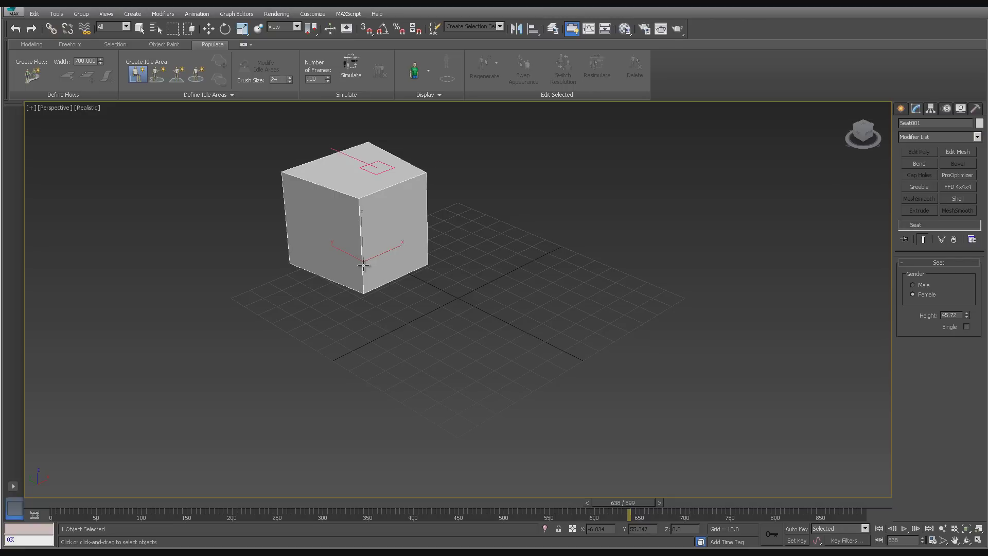
{"action": "left_click_drag", "start_coordinate": [363, 265], "coordinate": [457, 326]}
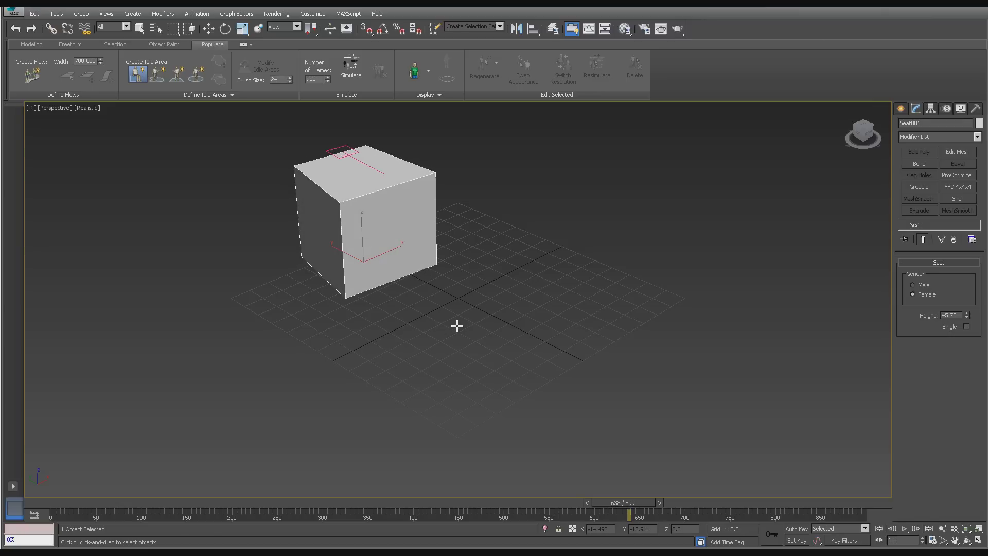
{"action": "left_click", "coordinate": [597, 420]}
{"action": "mouse_move", "coordinate": [597, 420]}
{"action": "left_mouse_down"}
{"action": "mouse_move", "coordinate": [580, 324]}
{"action": "mouse_move", "coordinate": [599, 367]}
{"action": "mouse_move", "coordinate": [587, 353]}
{"action": "mouse_move", "coordinate": [561, 370]}
{"action": "mouse_move", "coordinate": [504, 379]}
{"action": "mouse_move", "coordinate": [523, 375]}
{"action": "left_mouse_up"}
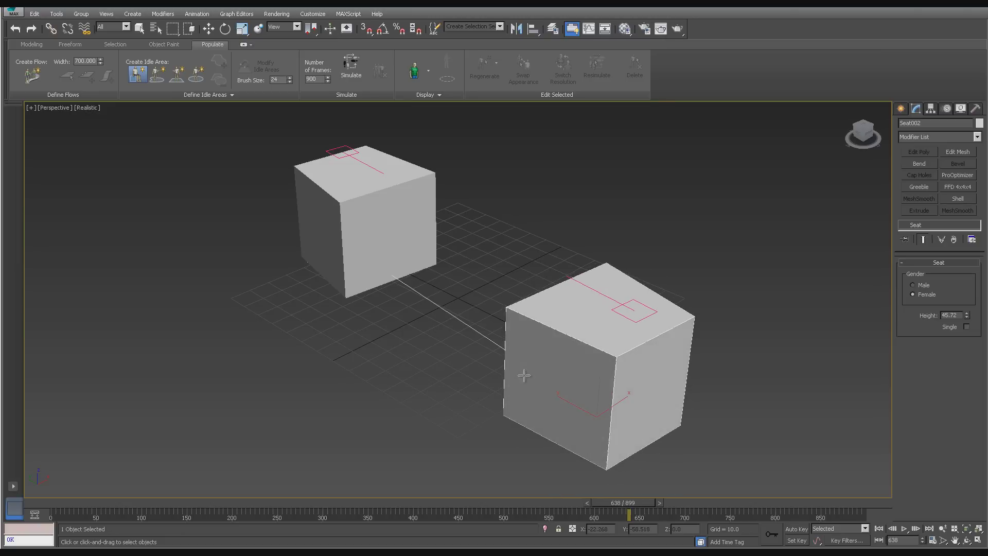
- Place two more seats, one on each remaining side of the grid, and turn both towards the existing seats
{"action": "left_click", "coordinate": [636, 181]}
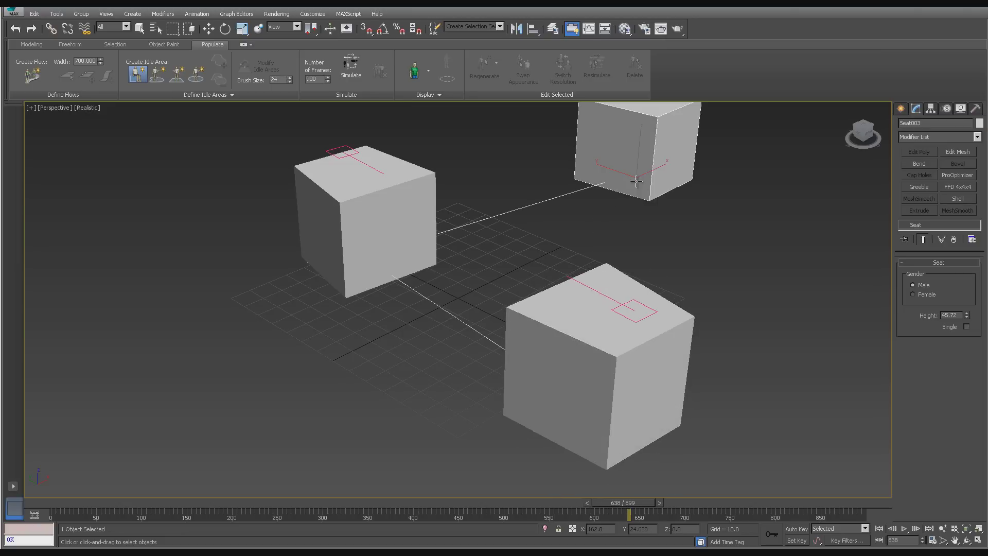
{"action": "left_click_drag", "start_coordinate": [635, 181], "coordinate": [634, 263]}
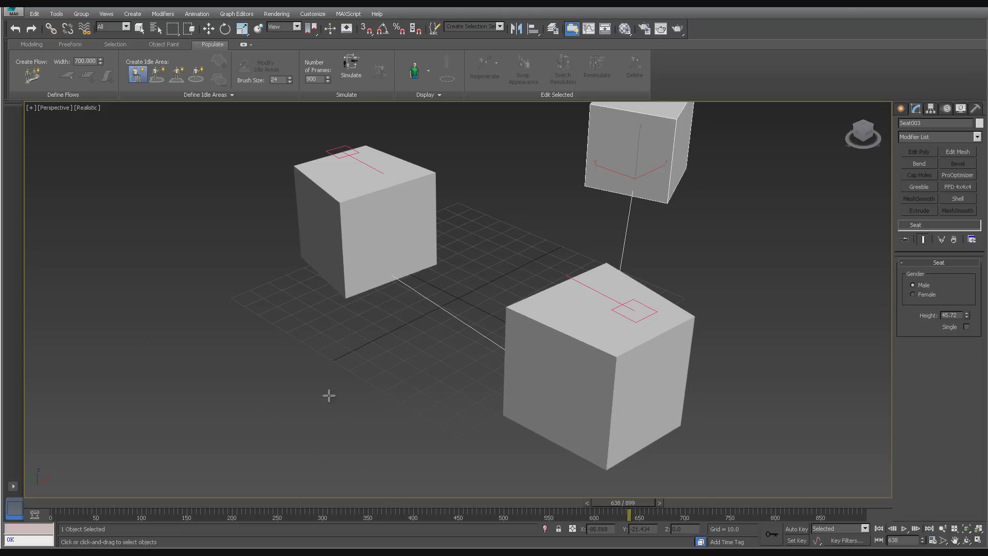
{"action": "left_click", "coordinate": [277, 378]}
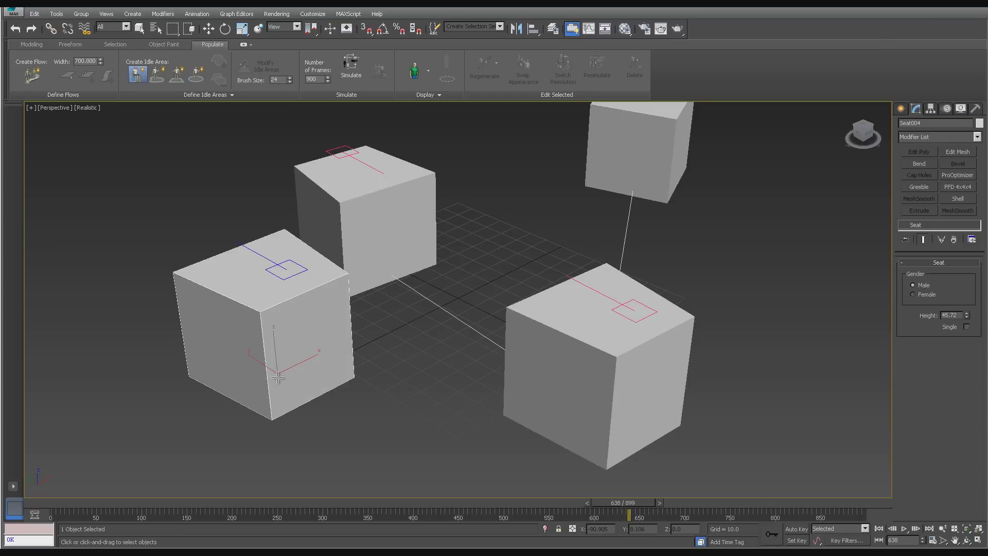
{"action": "left_click_drag", "start_coordinate": [282, 381], "coordinate": [424, 396]}
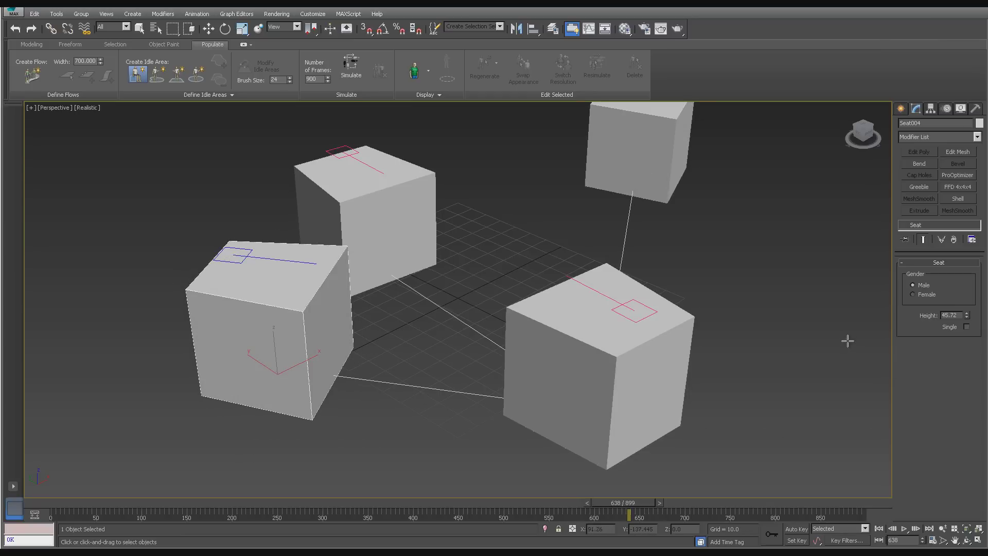
- Undo the stray seat overlapping the distant male seat, and delete that male seat
{"action": "scroll", "coordinate": [785, 394], "scroll_direction": "down", "scroll_amount": 5}
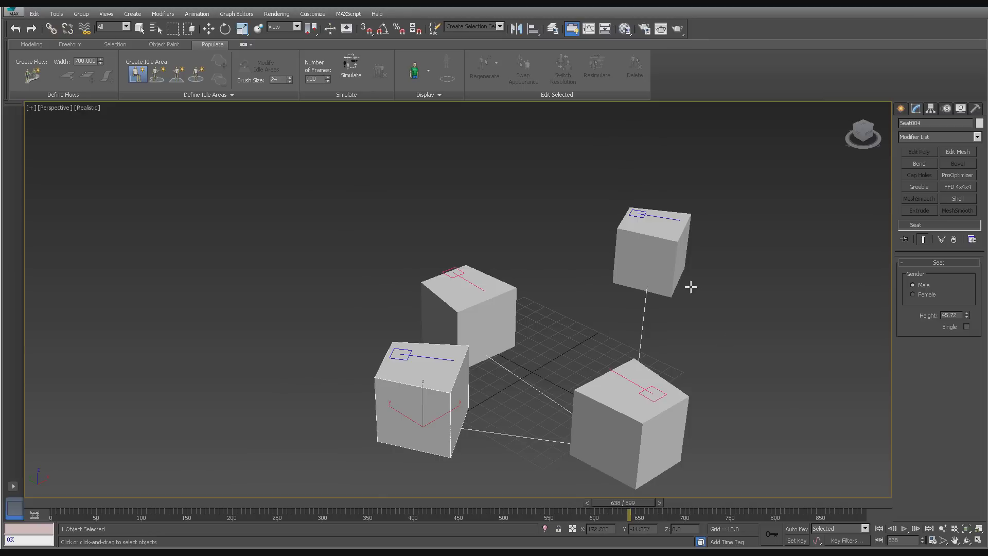
{"action": "left_click", "coordinate": [663, 264]}
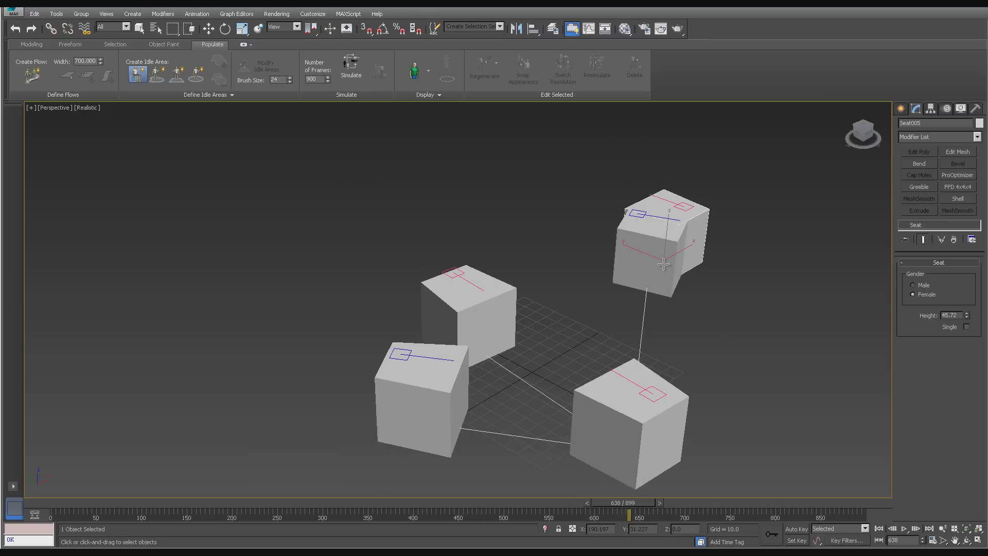
{"action": "key", "text": "ctrl+z"}
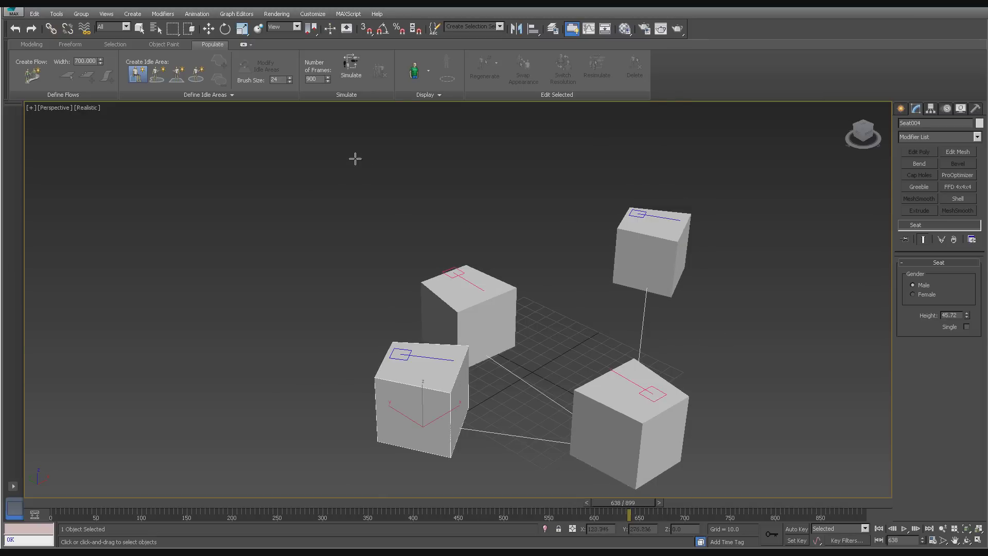
{"action": "left_click", "coordinate": [140, 28]}
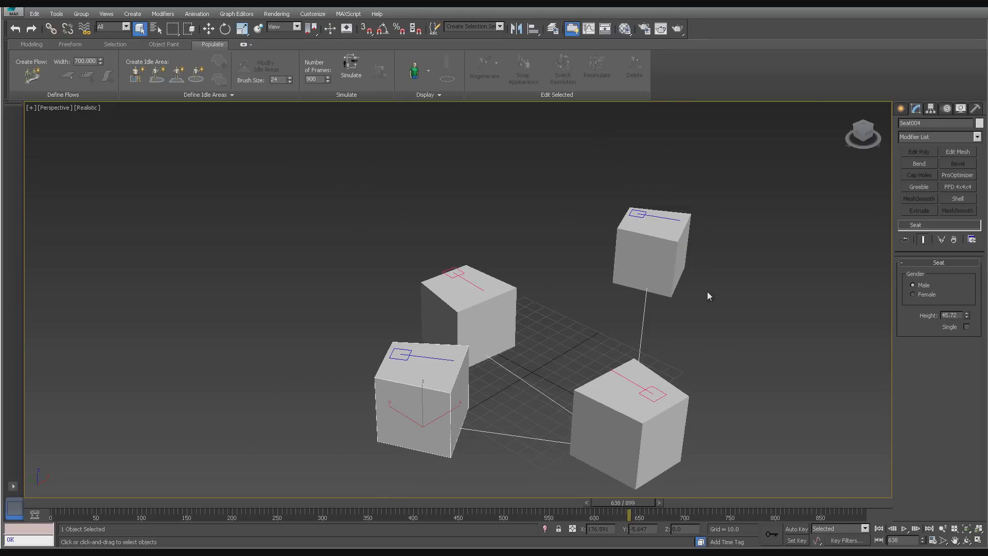
{"action": "left_click", "coordinate": [655, 266]}
{"action": "key", "text": "Delete"}
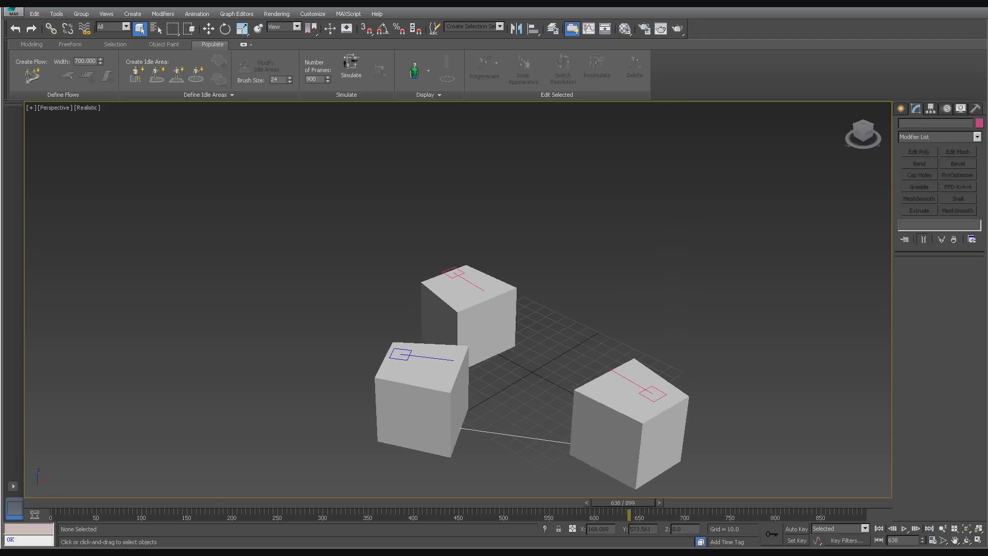
- Place a replacement female seat facing the group and move it closer, to about X 87.4, Y -12.2
{"action": "left_click", "coordinate": [137, 74]}
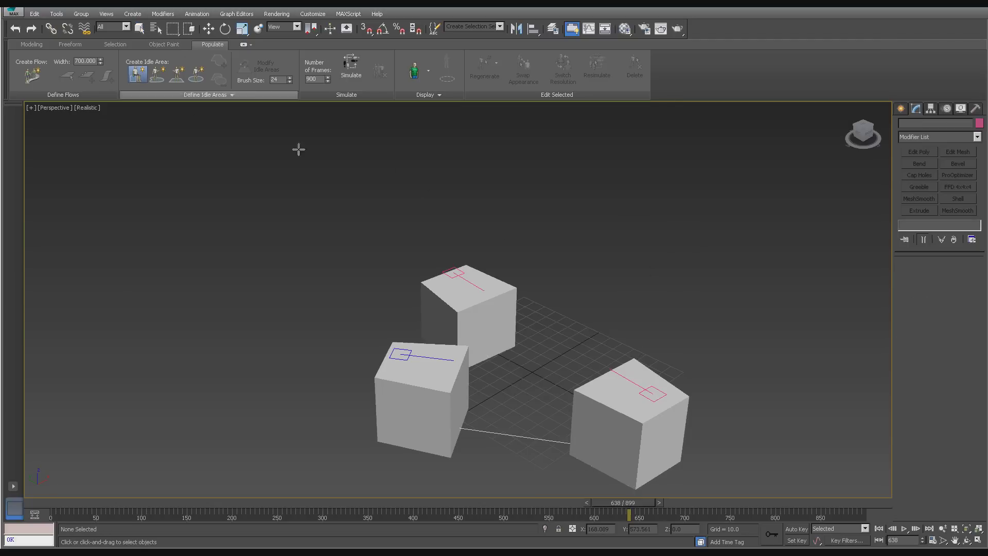
{"action": "left_click", "coordinate": [640, 286]}
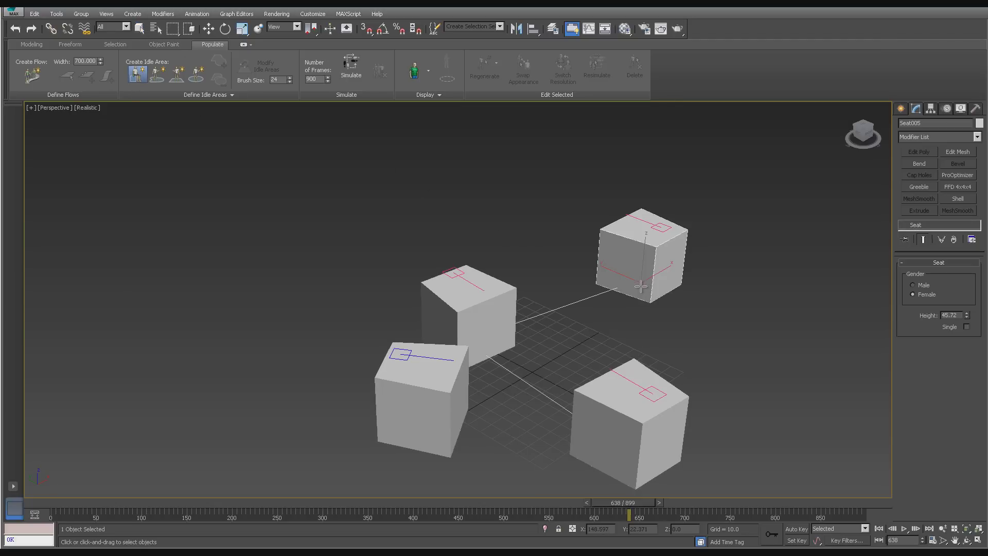
{"action": "left_click_drag", "start_coordinate": [640, 287], "coordinate": [640, 301]}
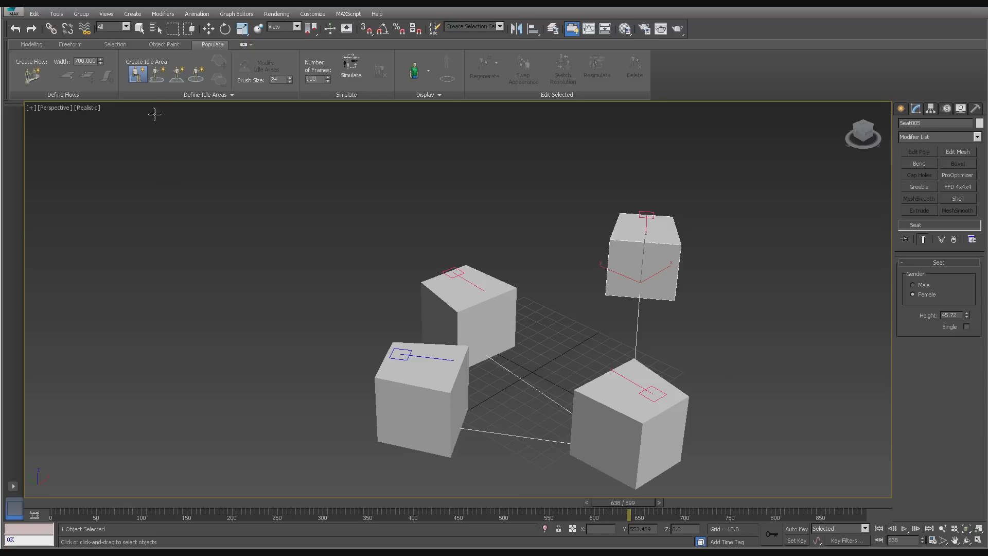
{"action": "left_click", "coordinate": [208, 28]}
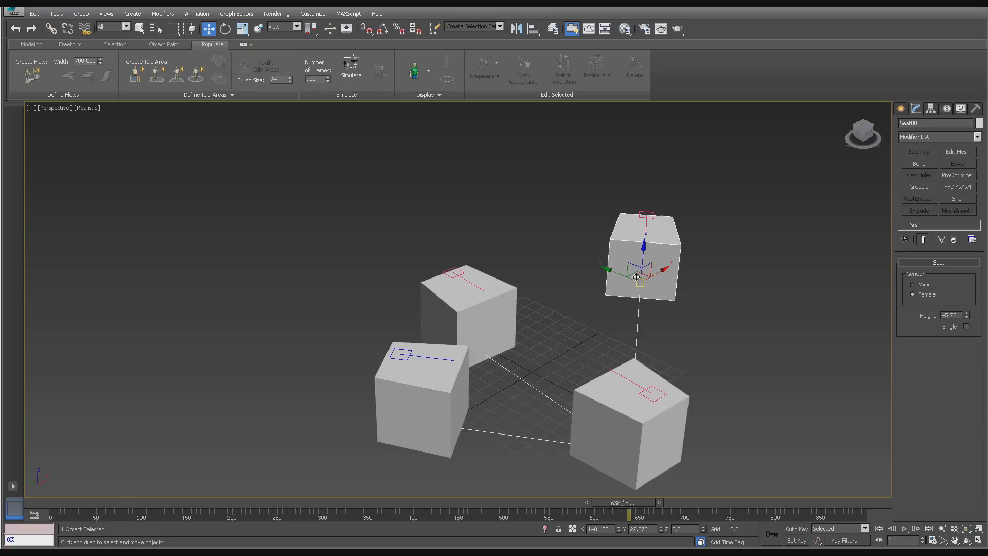
{"action": "left_click_drag", "start_coordinate": [637, 282], "coordinate": [626, 325]}
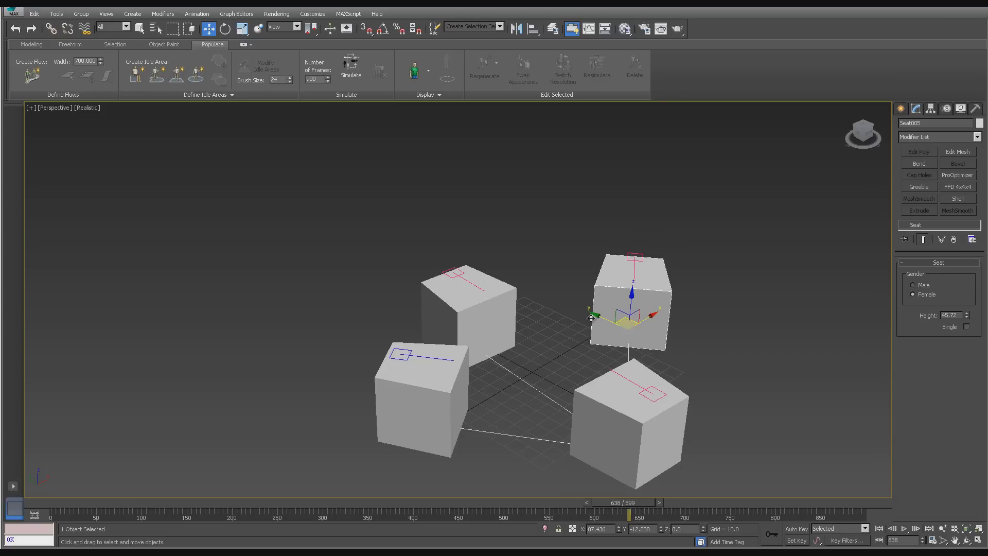
- Simulate the people on the four seats and scrub to frame 368 to check their conversation motion
{"action": "left_click", "coordinate": [350, 64]}
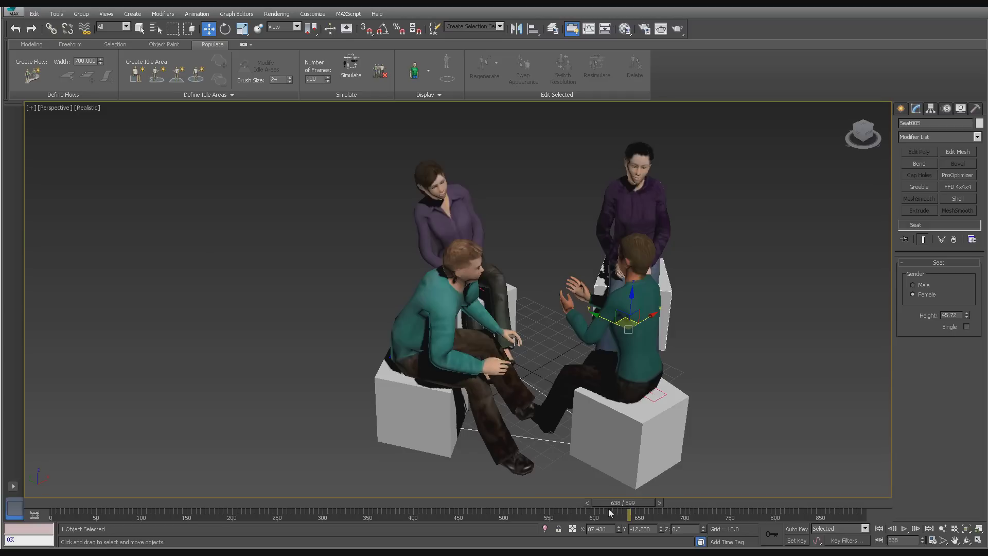
{"action": "left_click_drag", "start_coordinate": [609, 512], "coordinate": [384, 513]}
{"action": "key", "text": "w"}
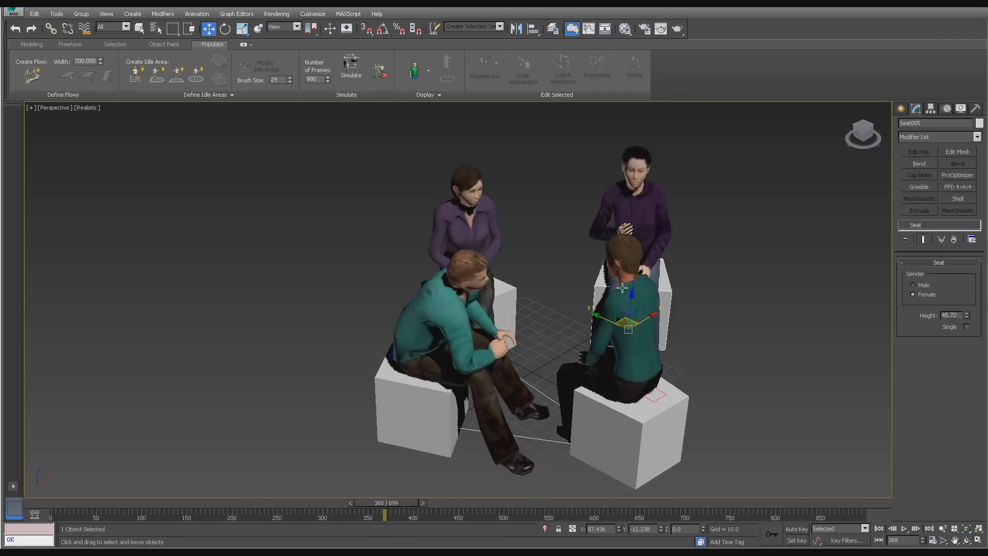
- Open the crowd appearance customization for the near person on the male seat and pick the dark-suited man's look
{"action": "left_click", "coordinate": [624, 264]}
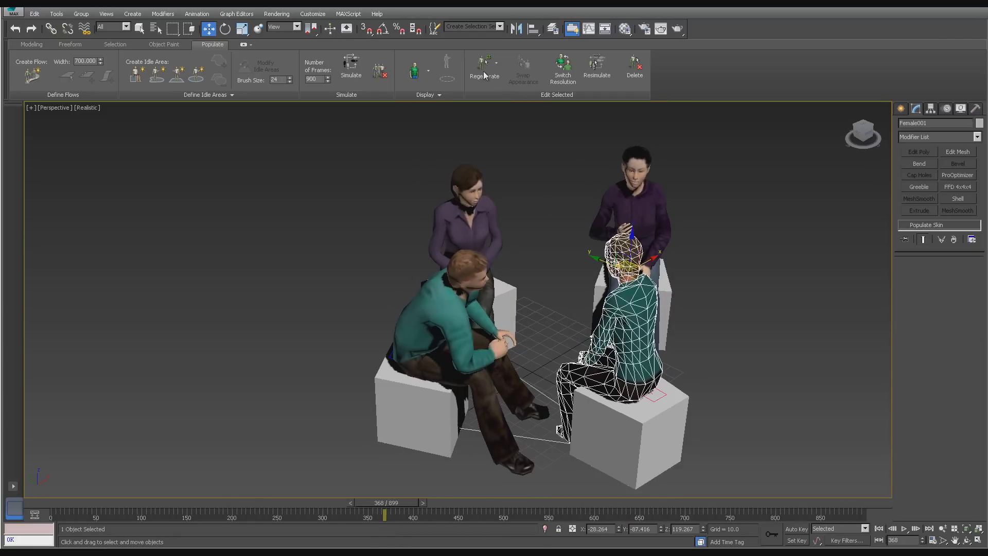
{"action": "left_click", "coordinate": [496, 65]}
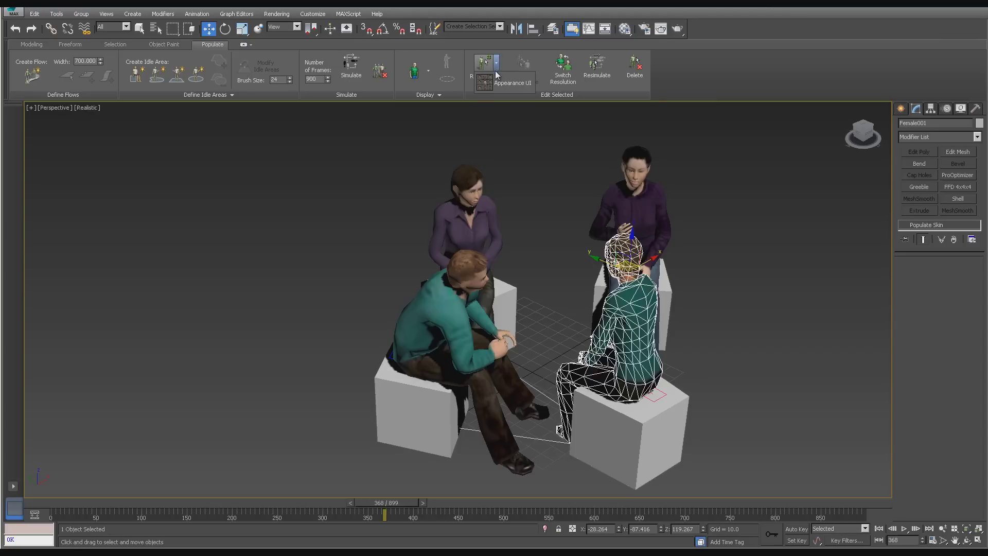
{"action": "left_click", "coordinate": [498, 80]}
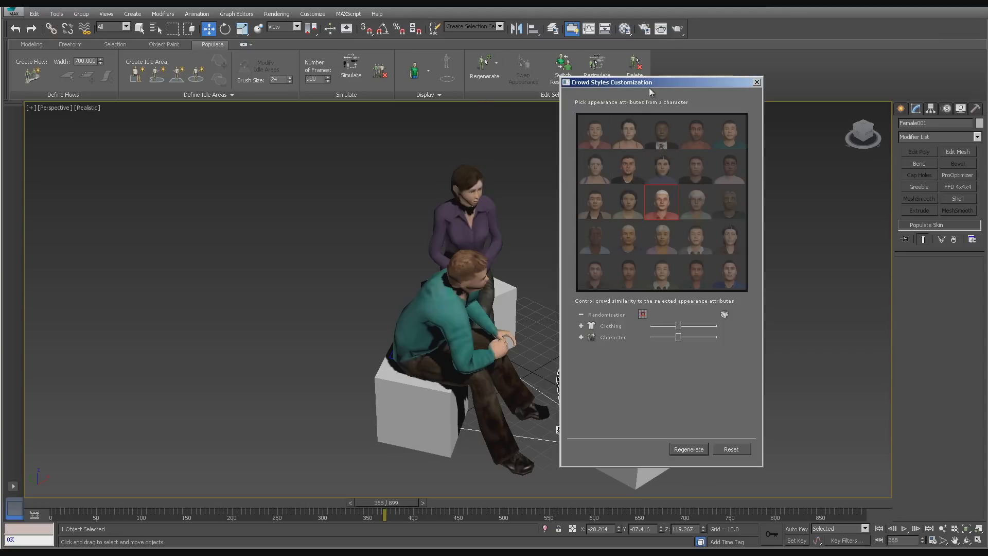
{"action": "left_click_drag", "start_coordinate": [661, 83], "coordinate": [723, 71]}
{"action": "left_click", "coordinate": [723, 122]}
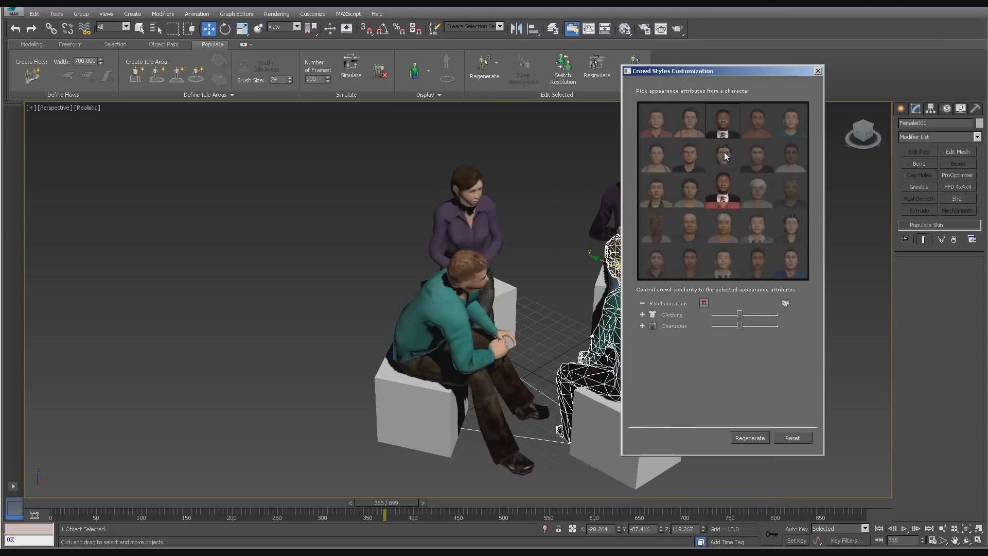
- Raise the clothing similarity slightly, regenerate the person's appearance, and close the customization dialog
{"action": "left_click", "coordinate": [741, 323]}
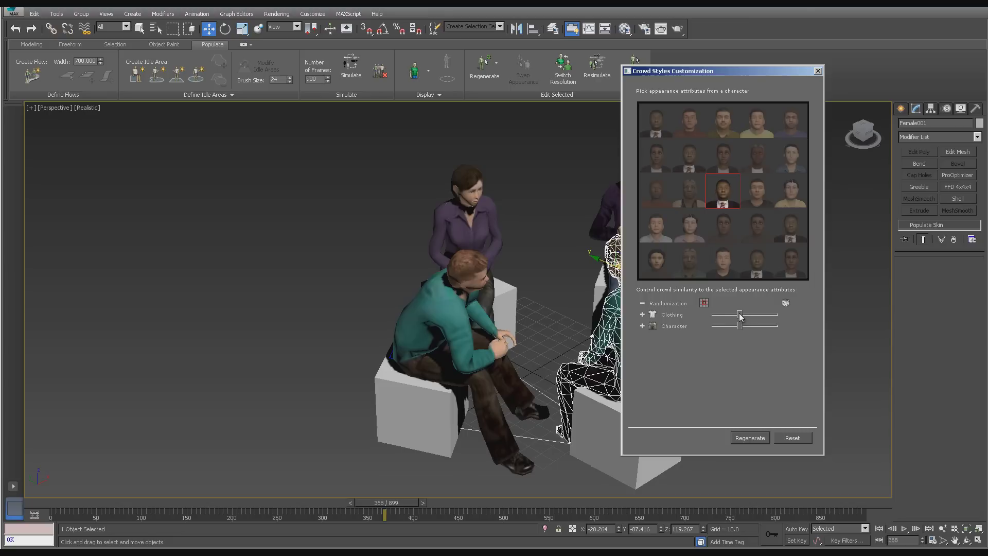
{"action": "left_click_drag", "start_coordinate": [740, 316], "coordinate": [744, 317]}
{"action": "left_click", "coordinate": [751, 438]}
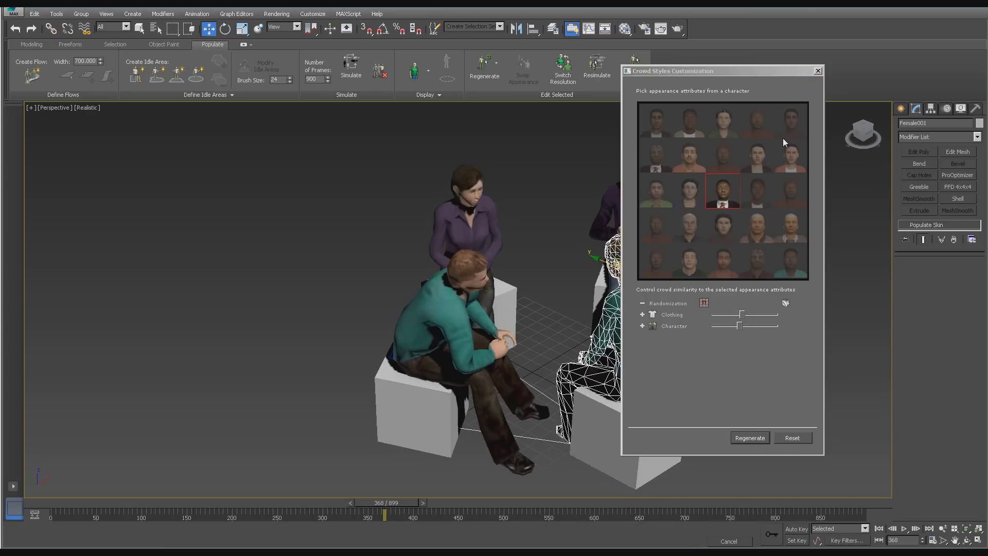
{"action": "left_click", "coordinate": [818, 71]}
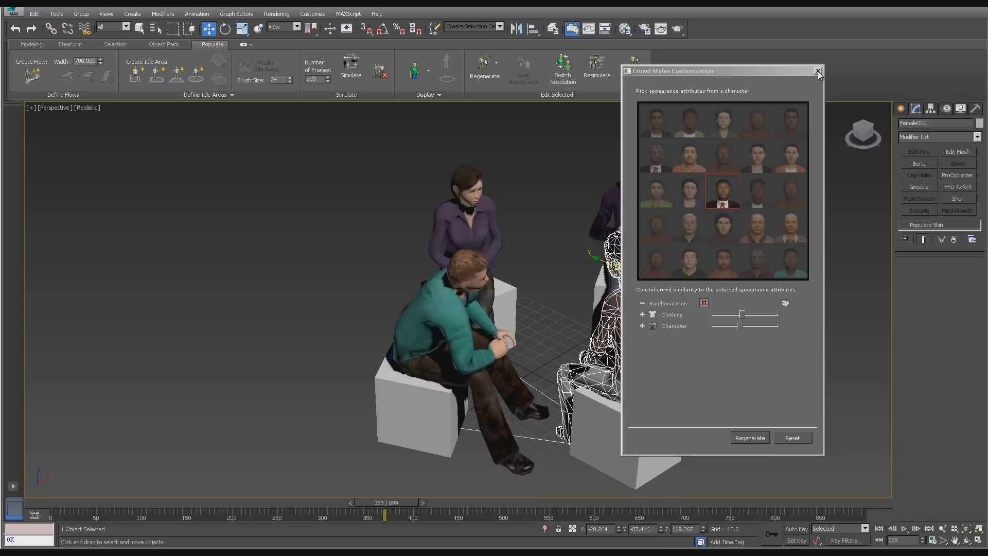
{"action": "left_click", "coordinate": [683, 314]}
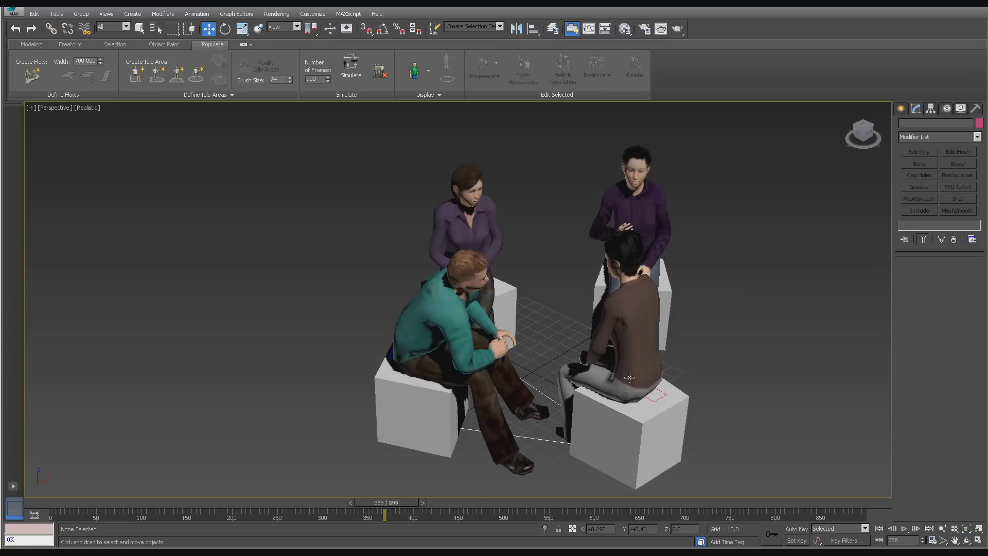
- Delete the simulated people from the four seats and simulate the seated group again
{"action": "scroll", "coordinate": [780, 344], "scroll_direction": "down", "scroll_amount": 3}
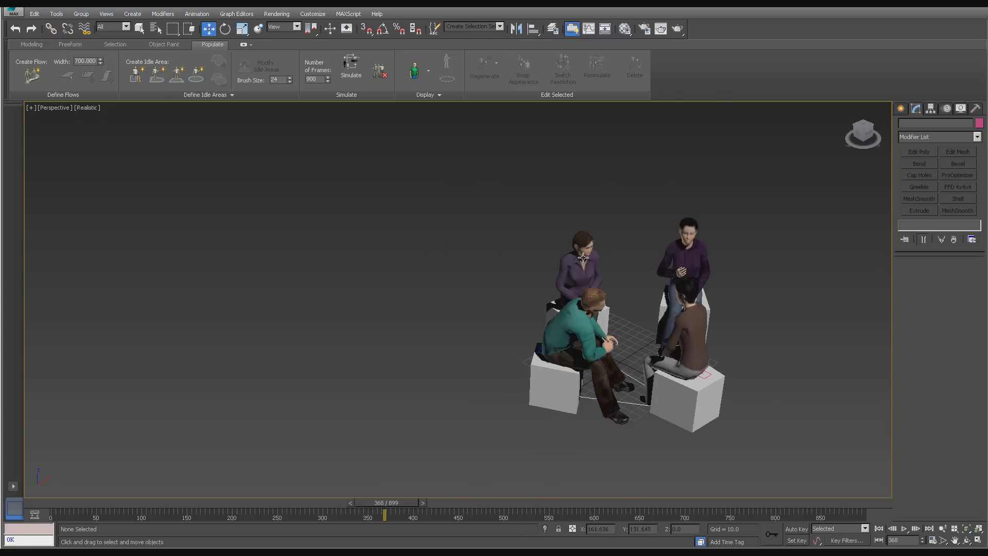
{"action": "left_click_drag", "start_coordinate": [550, 252], "coordinate": [422, 116]}
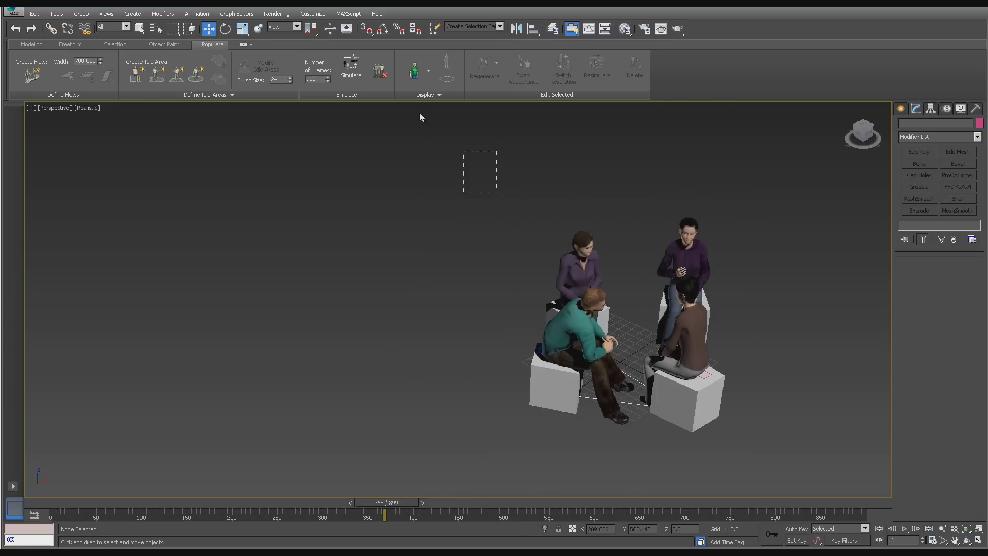
{"action": "left_click", "coordinate": [698, 400]}
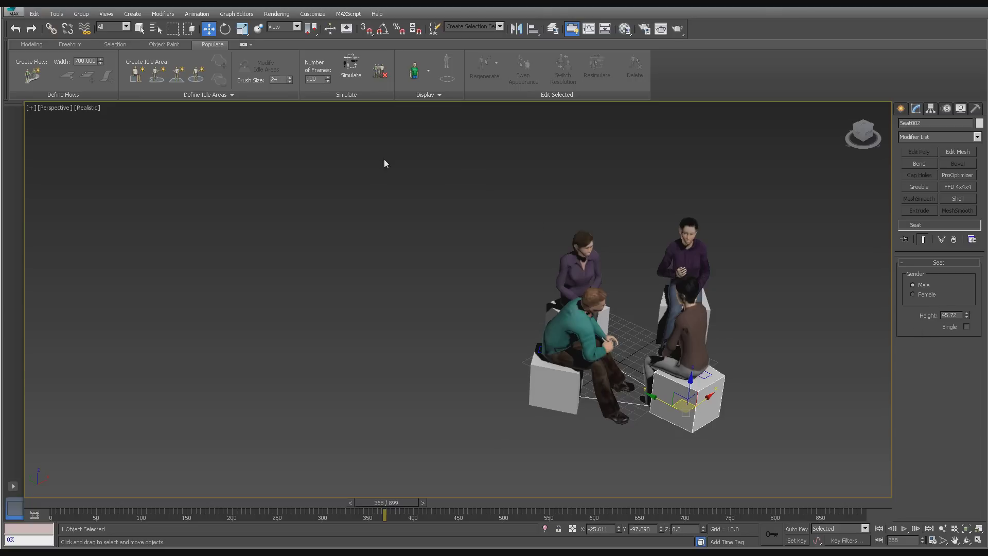
{"action": "left_click", "coordinate": [379, 75]}
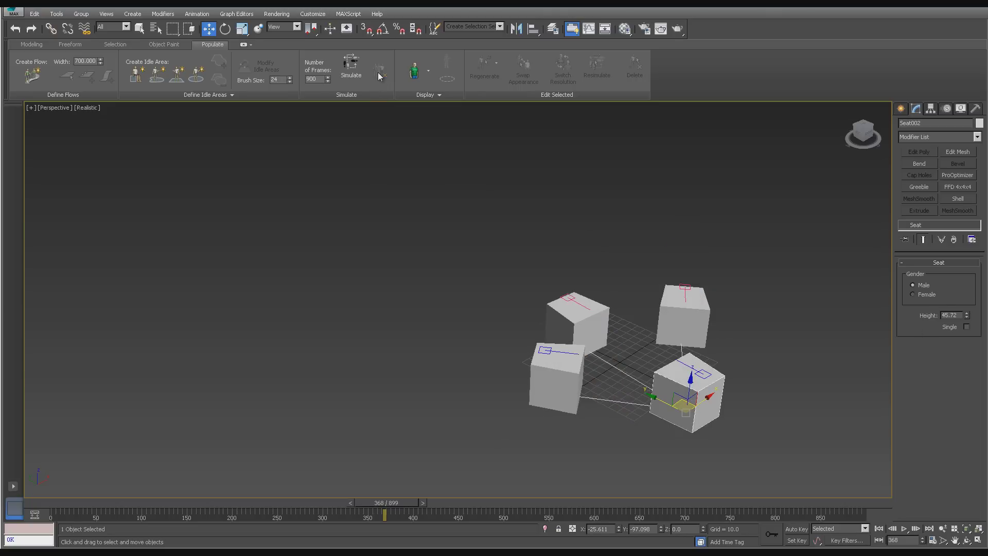
{"action": "left_click", "coordinate": [351, 66]}
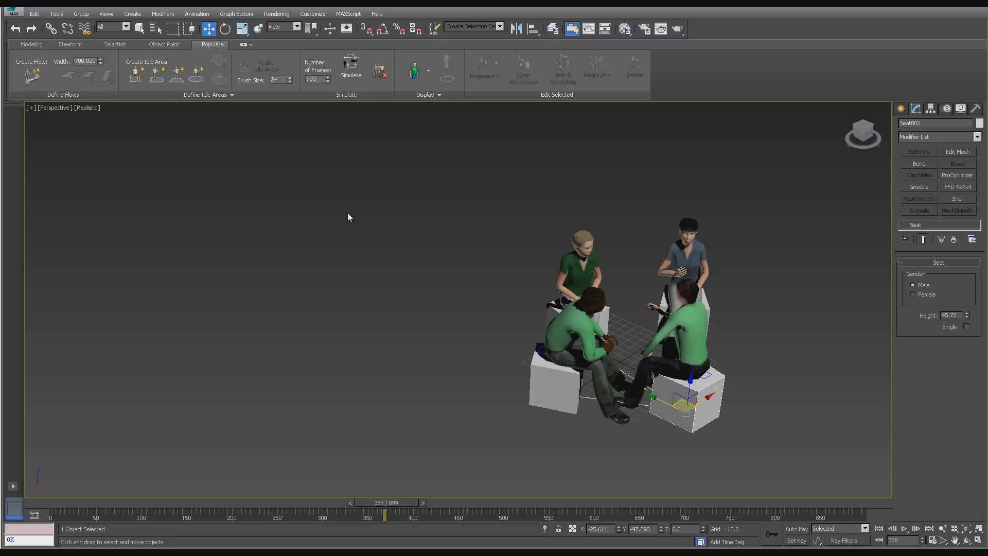
{"action": "left_click", "coordinate": [379, 73]}
{"action": "left_click", "coordinate": [358, 72]}
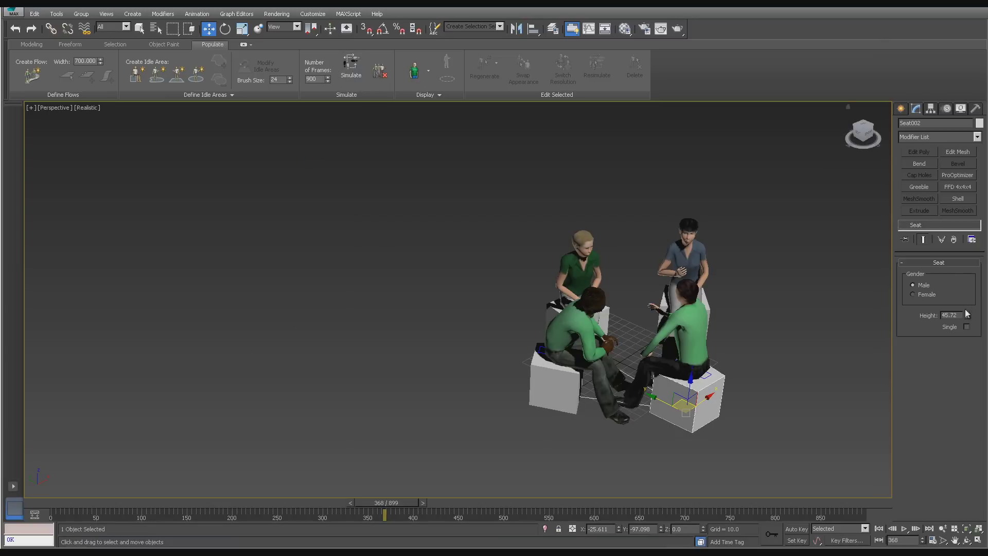
- Remove the simulated people and delete all four seats to empty the scene
{"action": "left_click_drag", "start_coordinate": [443, 188], "coordinate": [768, 428]}
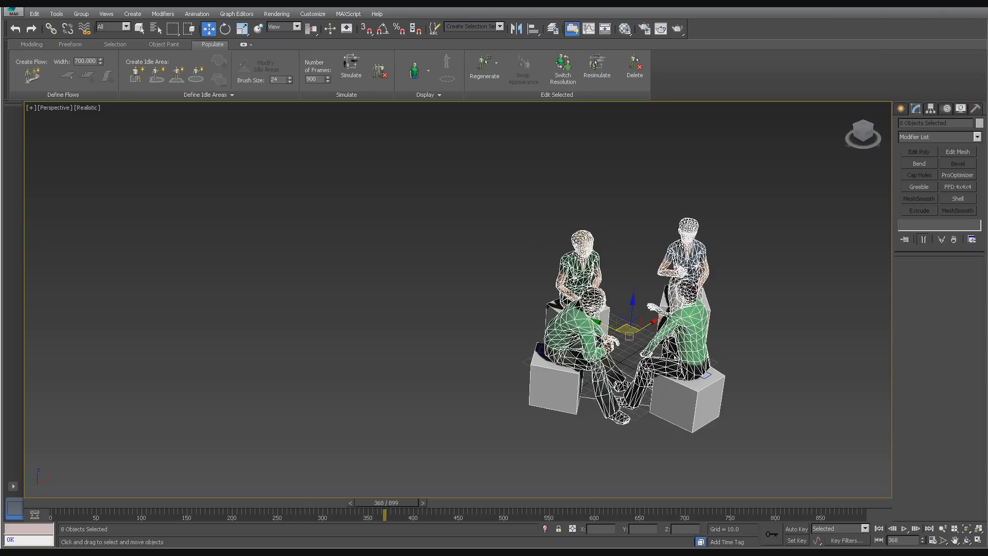
{"action": "left_click", "coordinate": [379, 71]}
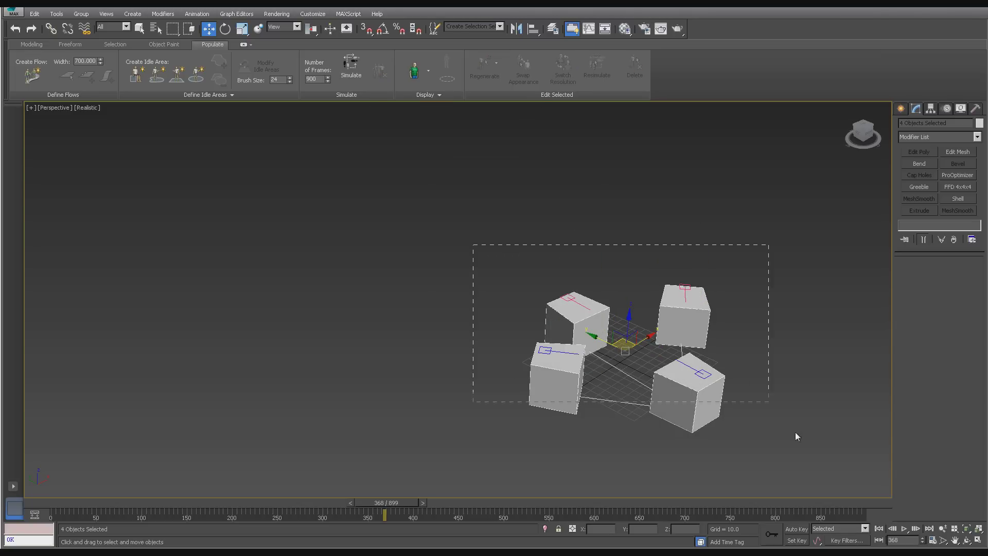
{"action": "key", "text": "Delete"}
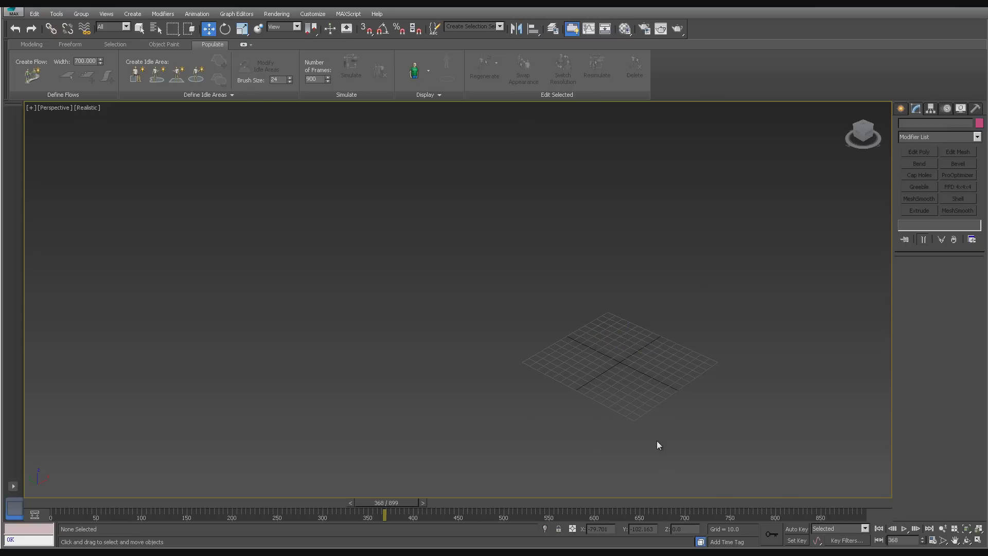
{"action": "left_click", "coordinate": [32, 75]}
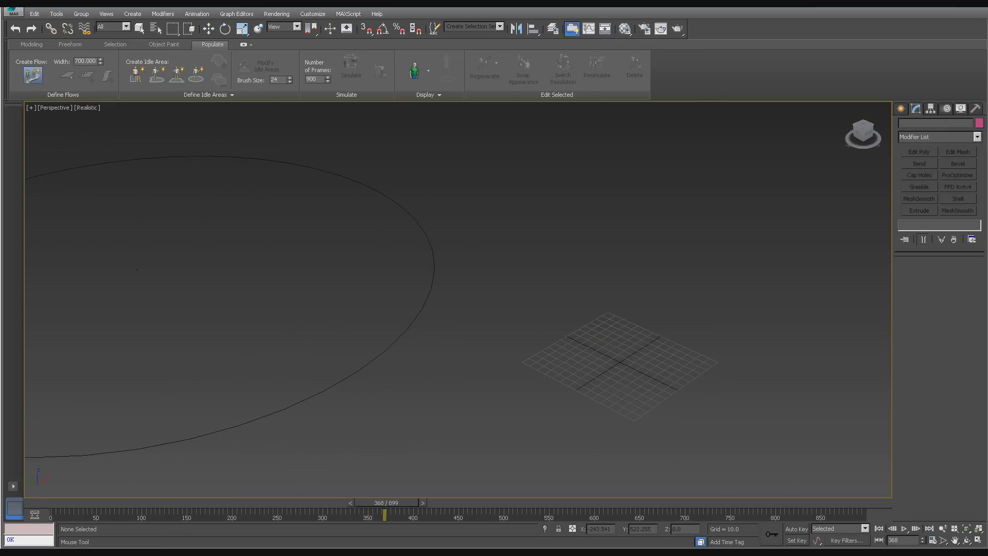
{"action": "left_click", "coordinate": [296, 306]}
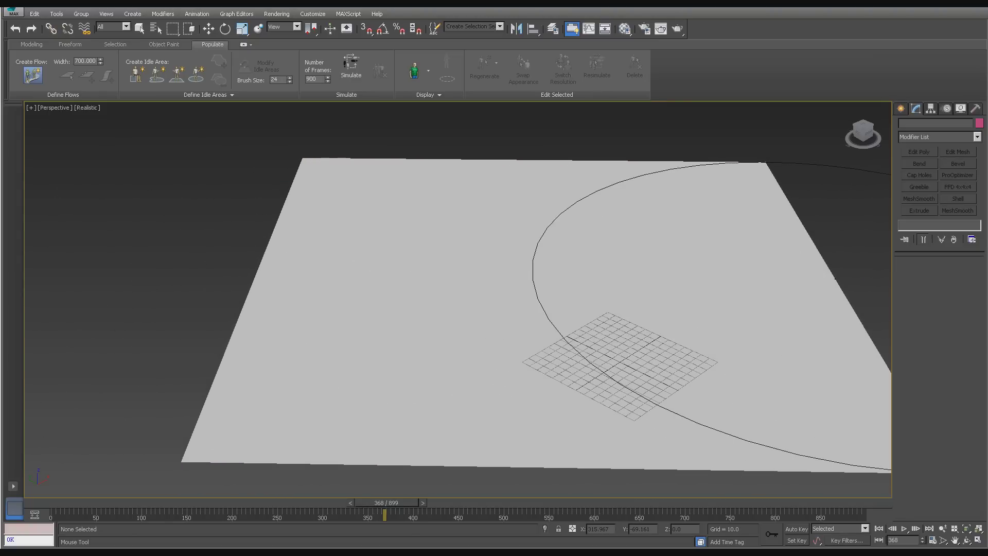
{"action": "scroll", "coordinate": [701, 271], "scroll_direction": "down", "scroll_amount": 6}
{"action": "scroll", "coordinate": [703, 273], "scroll_direction": "down", "scroll_amount": 5}
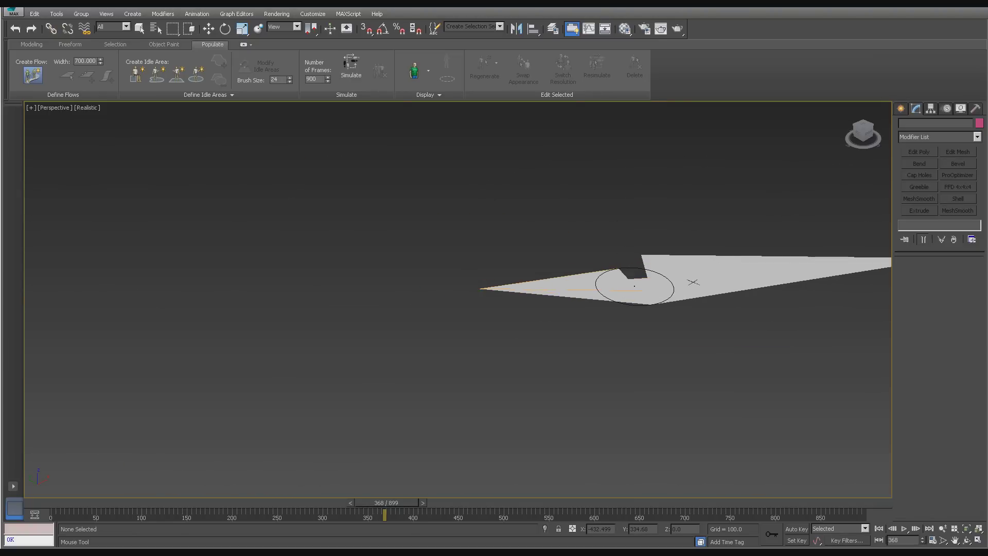
{"action": "right_click", "coordinate": [543, 323]}
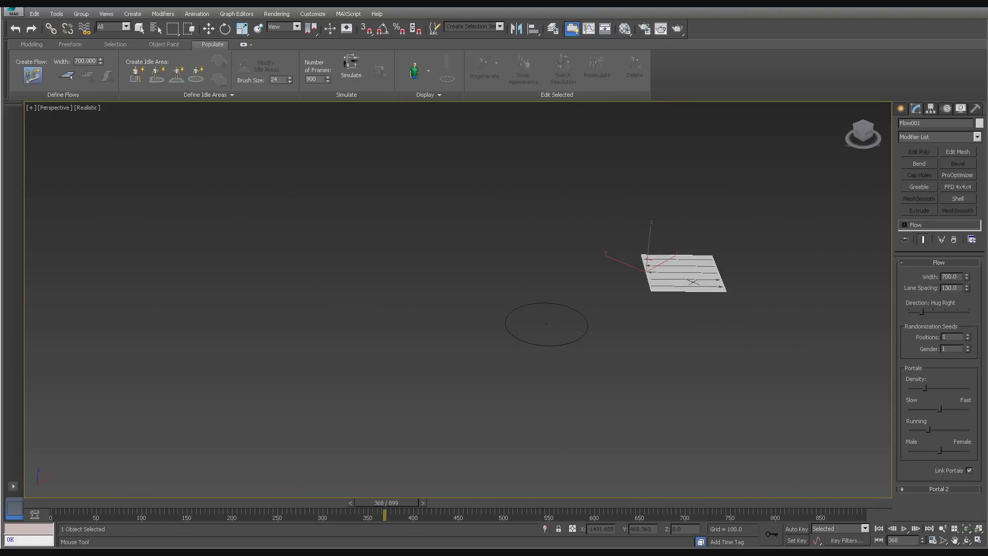
{"action": "key", "text": "ctrl+z"}
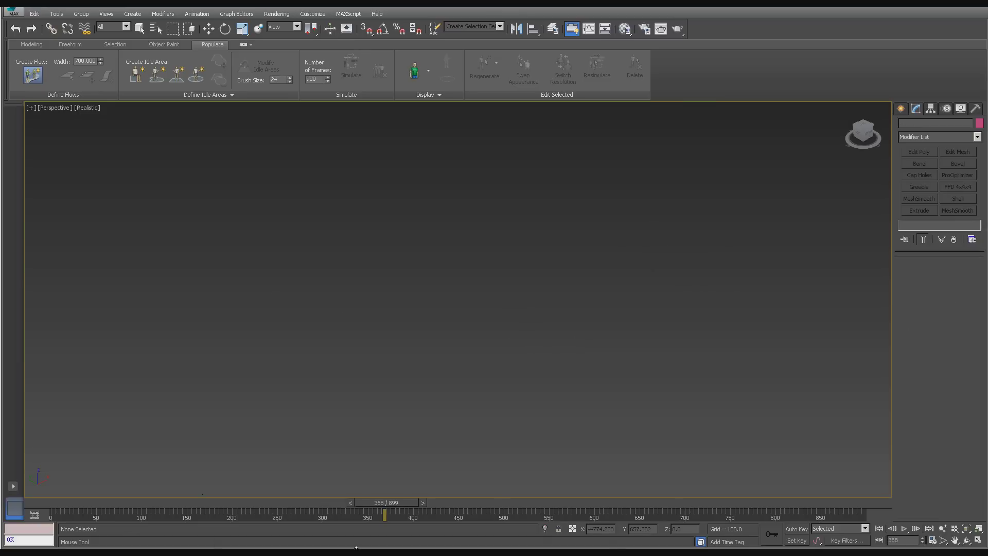
- Draw one long, straight pedestrian flow, 700 wide, diagonally across the view and finish it after two points
{"action": "left_click", "coordinate": [114, 219]}
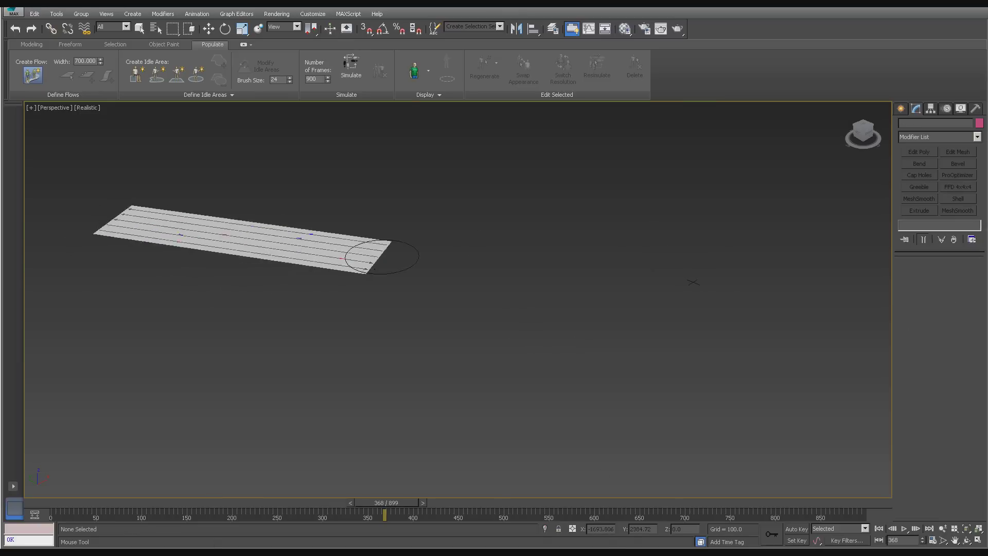
{"action": "left_click", "coordinate": [693, 282]}
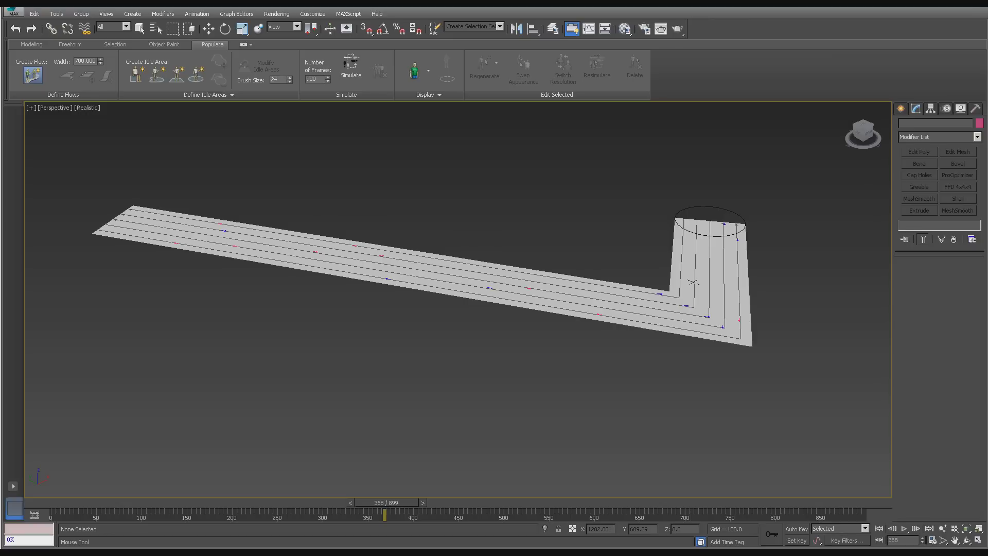
{"action": "right_click", "coordinate": [717, 227]}
{"action": "scroll", "coordinate": [520, 408], "scroll_direction": "up", "scroll_amount": 3}
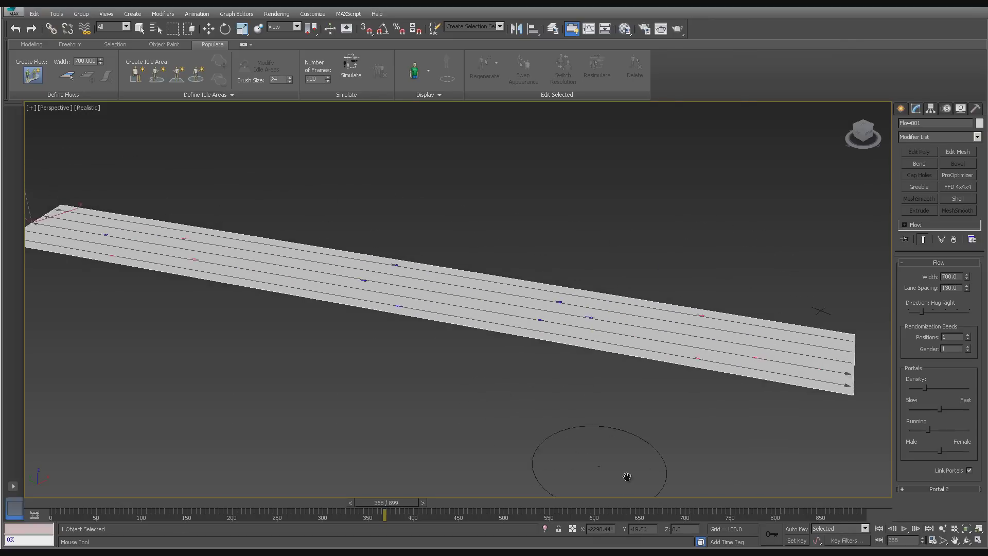
{"action": "middle_click_drag", "start_coordinate": [527, 412], "coordinate": [551, 421]}
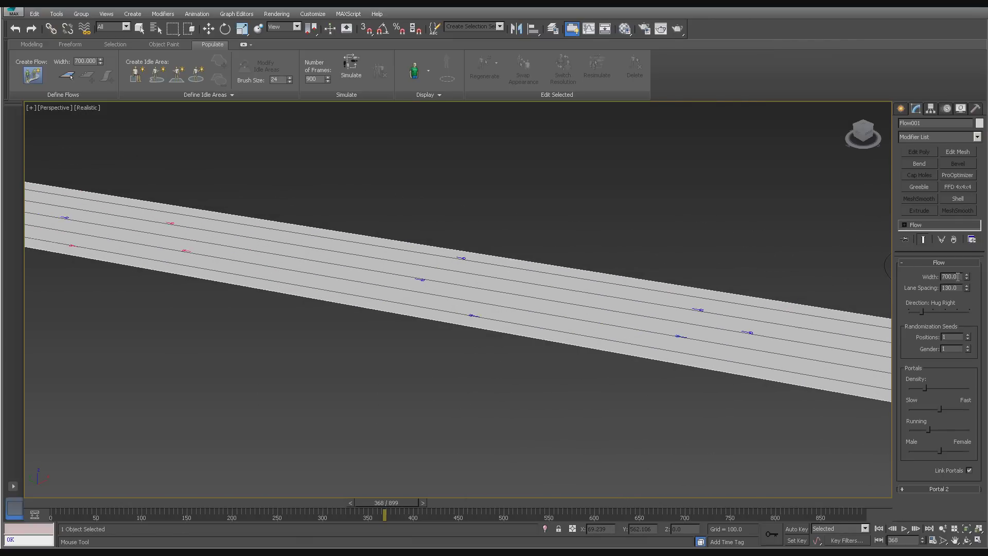
- Try a width of 300 for the flow and undo the change
{"action": "left_click_drag", "start_coordinate": [958, 276], "coordinate": [915, 278]}
{"action": "type", "text": "300"}
{"action": "key", "text": "Return"}
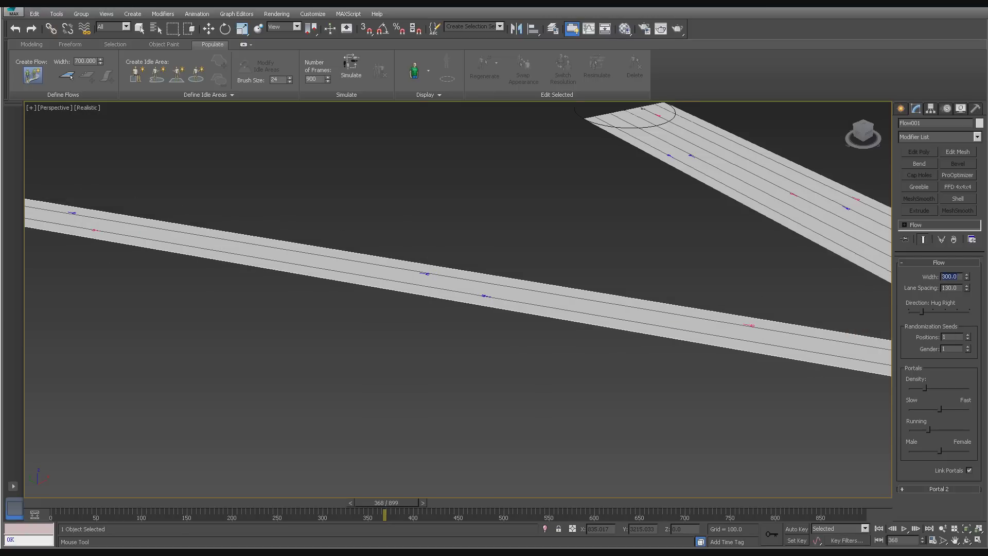
{"action": "key", "text": "ctrl+z"}
{"action": "key", "text": "ctrl+z"}
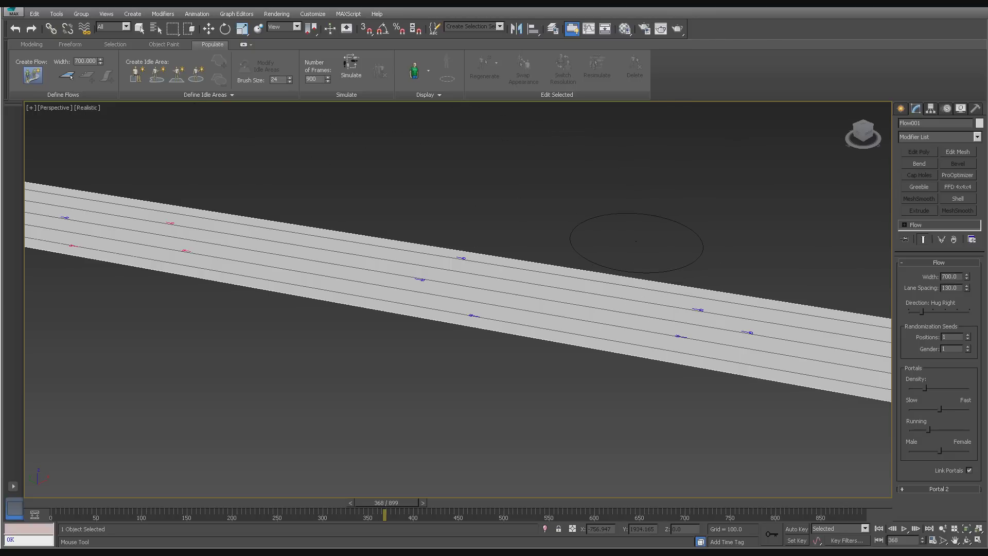
- Set the flow's density to maximum, adjust its speed, running and gender mix, and simulate and play the walkers
{"action": "left_click", "coordinate": [139, 30]}
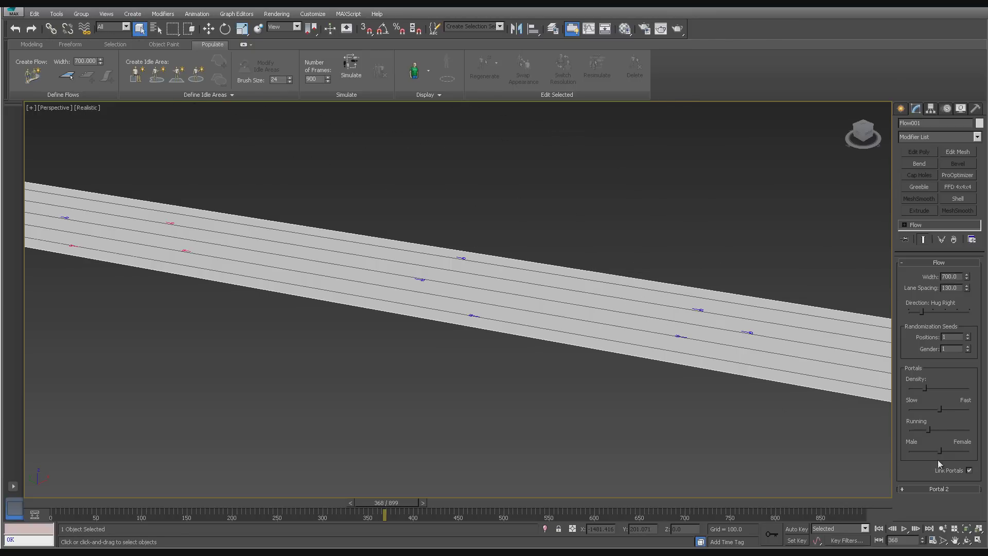
{"action": "left_click_drag", "start_coordinate": [927, 387], "coordinate": [916, 430]}
{"action": "left_click", "coordinate": [351, 64]}
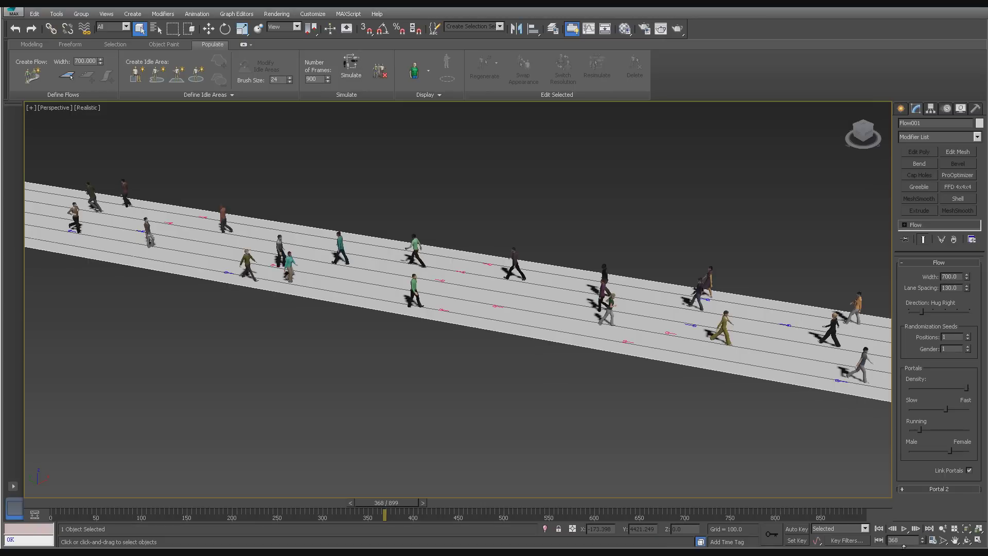
{"action": "left_click", "coordinate": [905, 529]}
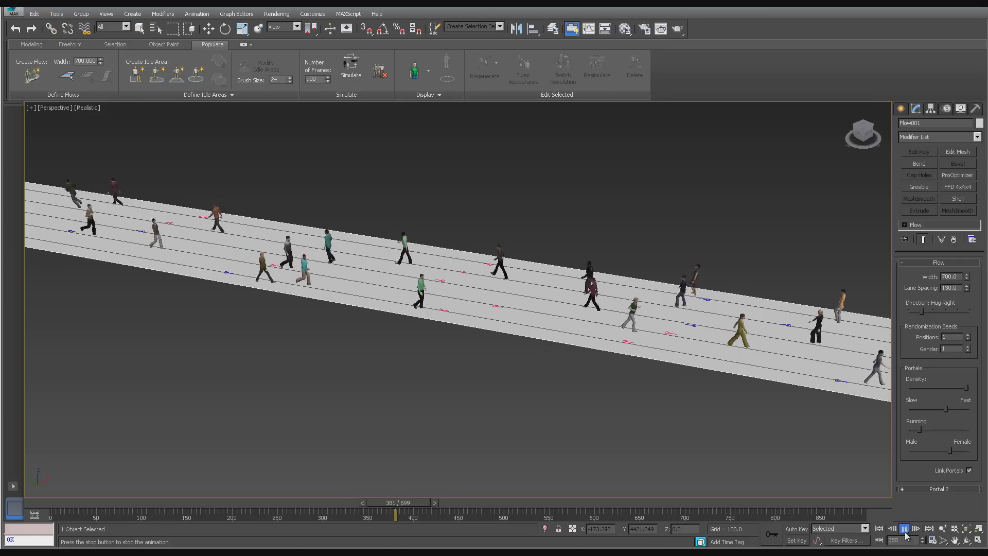
{"action": "left_click", "coordinate": [904, 528]}
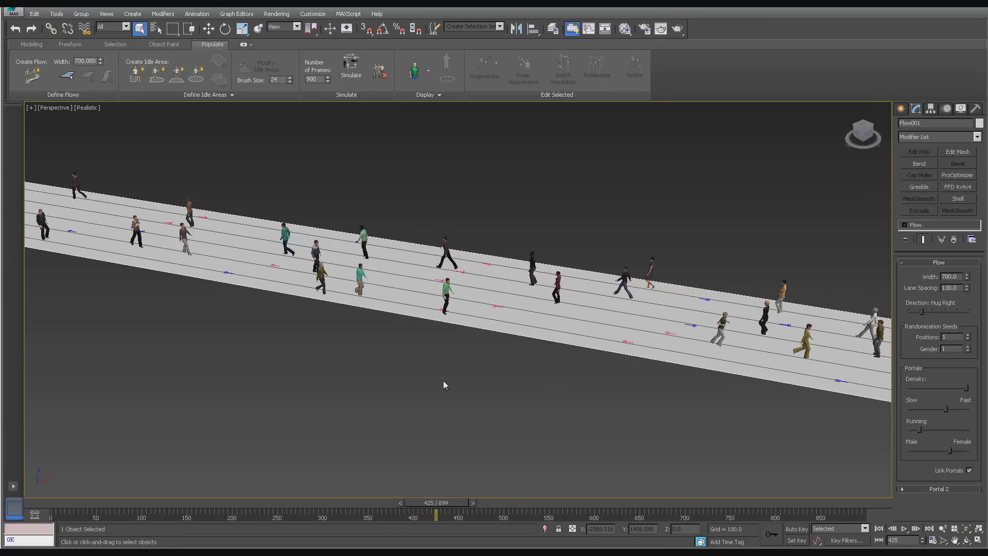
- Delete the simulated walkers and their flow, and draw a large rectangular idle area in the cleared scene
{"action": "left_click", "coordinate": [380, 72]}
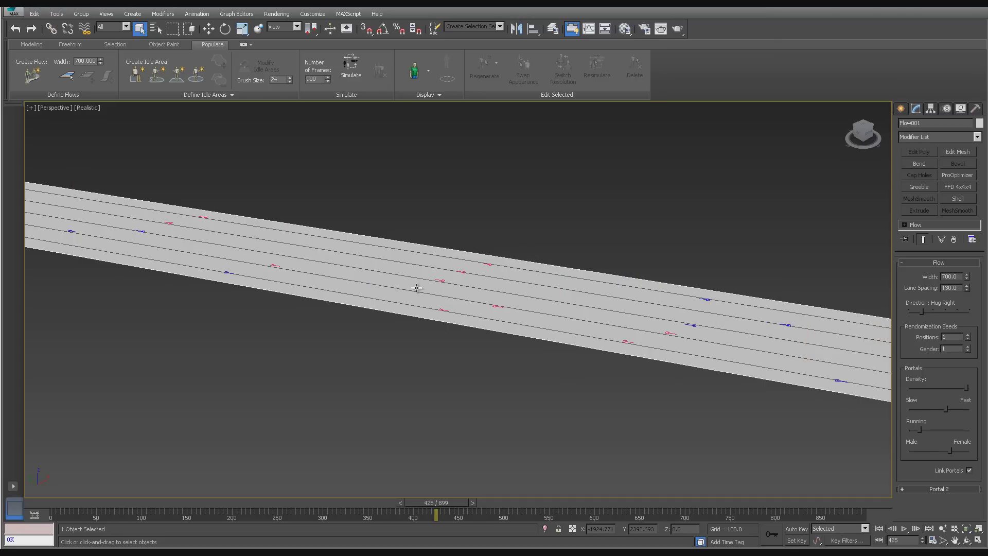
{"action": "key", "text": "Delete"}
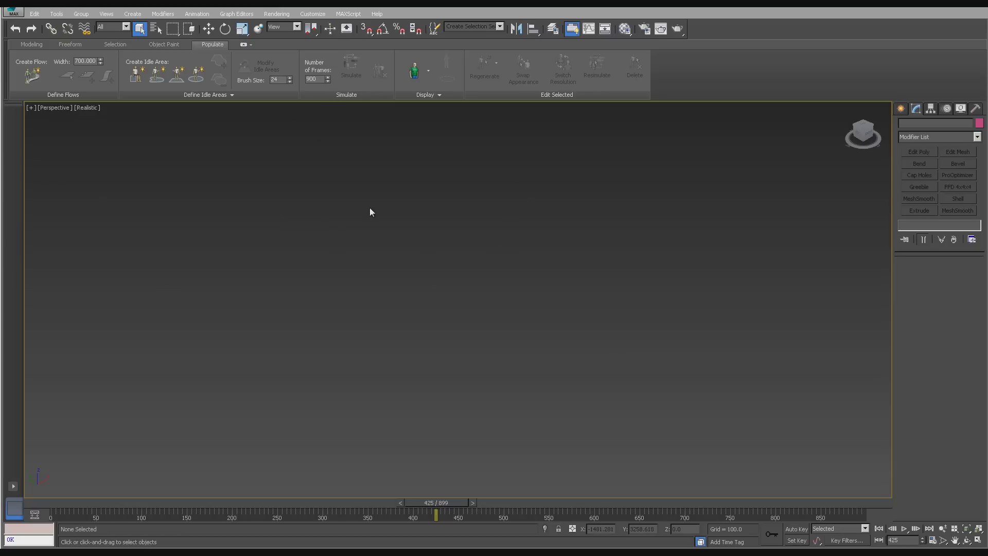
{"action": "left_click", "coordinate": [177, 76]}
{"action": "left_click_drag", "start_coordinate": [245, 270], "coordinate": [819, 305]}
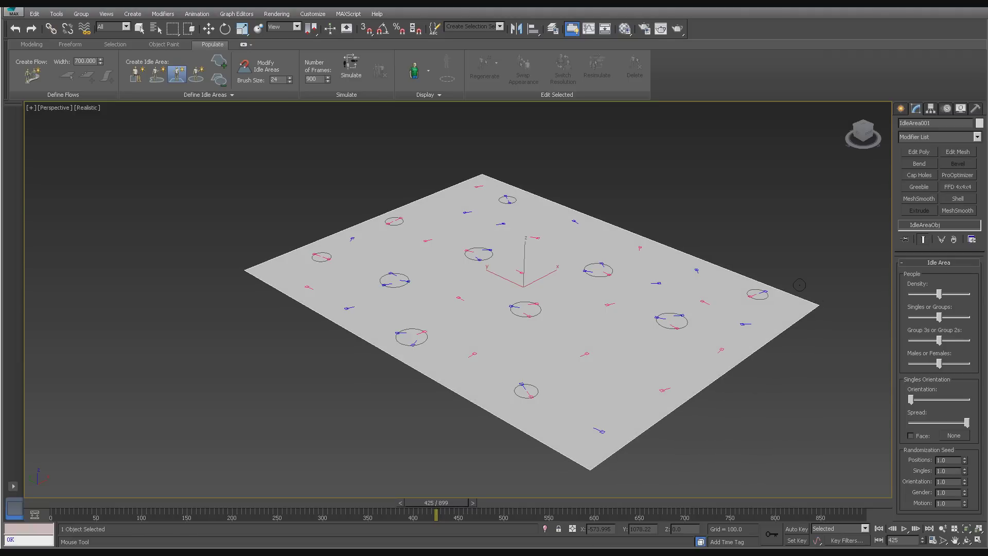
- Lower the idle area's density slightly and shift its people mix toward singles, groups of three and males
{"action": "left_click", "coordinate": [927, 298]}
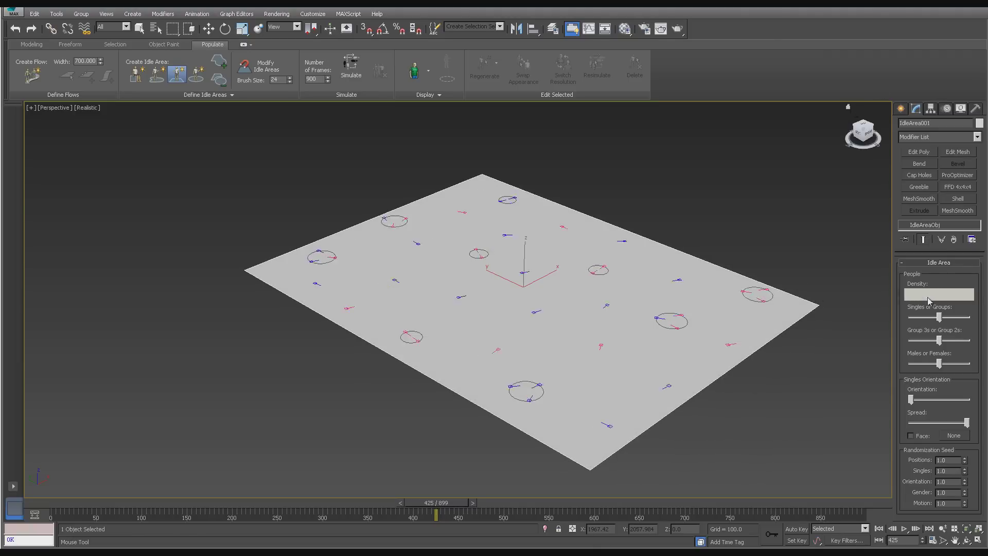
{"action": "left_click_drag", "start_coordinate": [927, 298], "coordinate": [922, 339]}
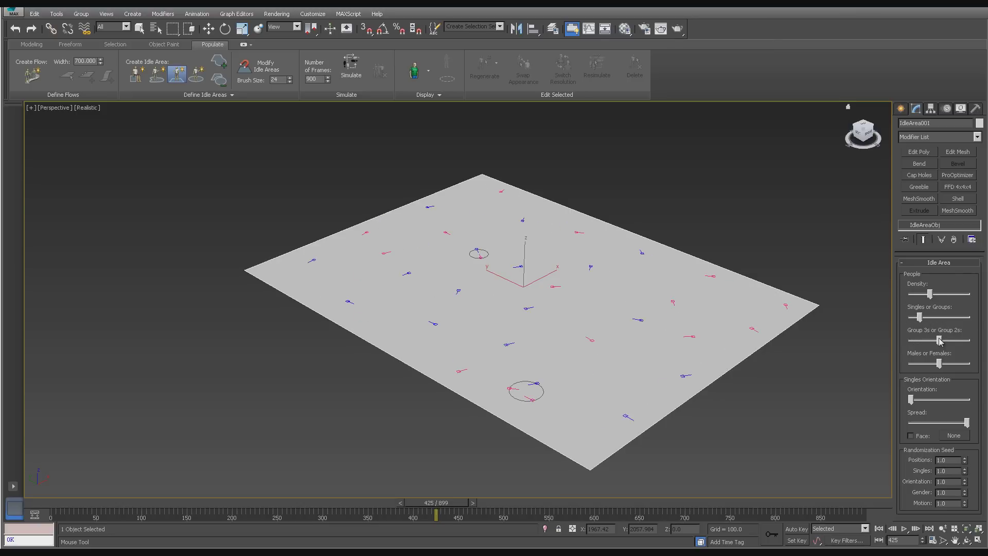
{"action": "left_click_drag", "start_coordinate": [939, 341], "coordinate": [928, 364]}
{"action": "left_click", "coordinate": [932, 363]}
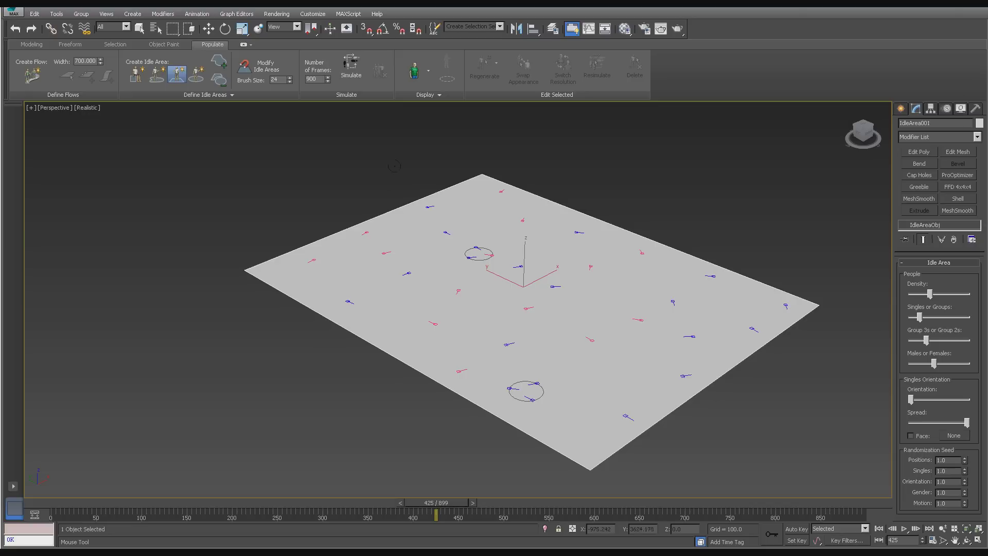
- Create a box about 775 long, 627 wide and 276 high behind the idle area's far edge
{"action": "left_click", "coordinate": [901, 108]}
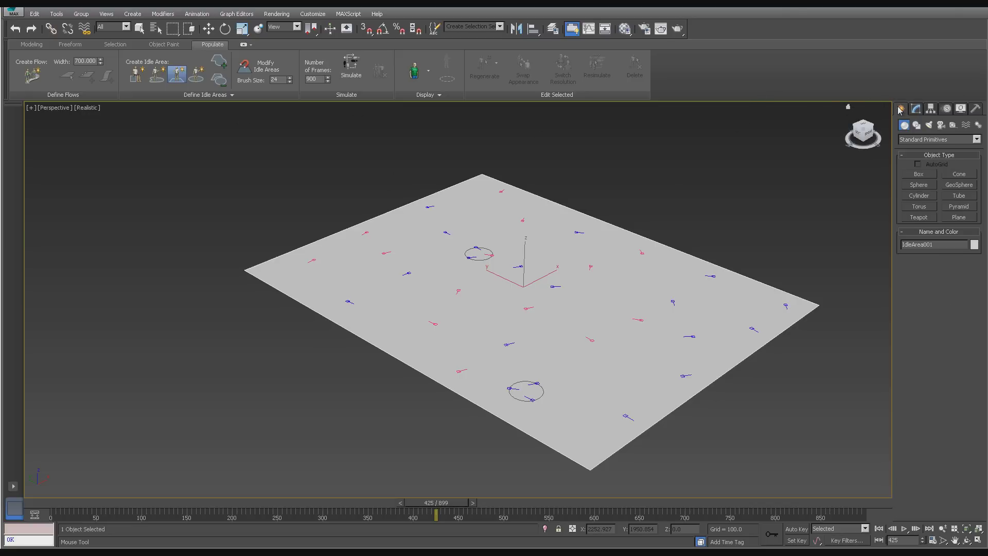
{"action": "left_click", "coordinate": [918, 174]}
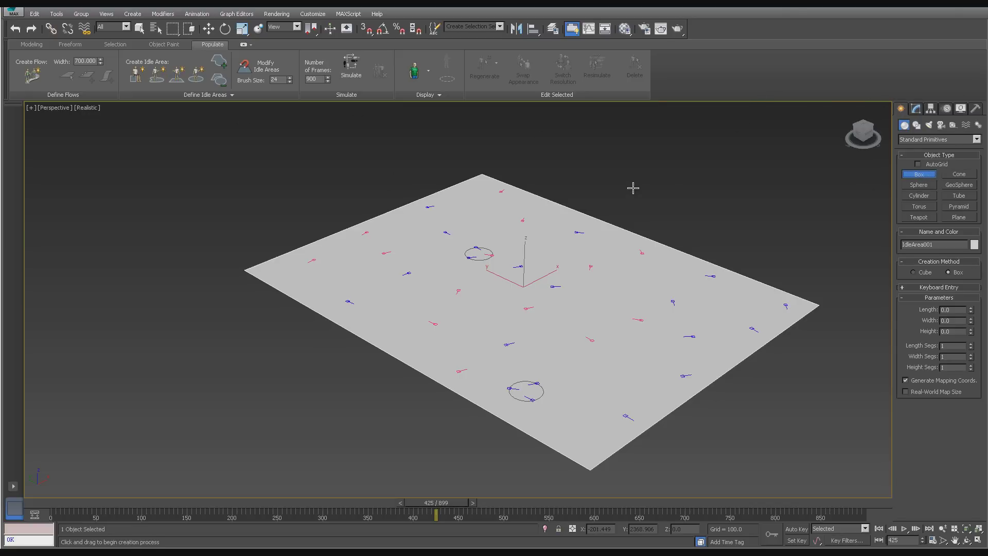
{"action": "left_click", "coordinate": [692, 233]}
{"action": "left_click_drag", "start_coordinate": [633, 187], "coordinate": [809, 194]}
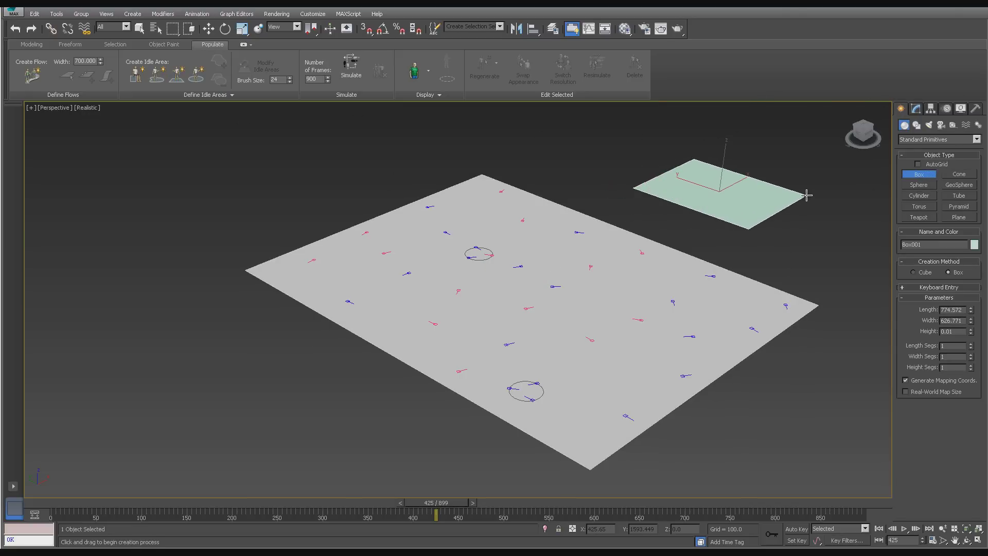
{"action": "left_click", "coordinate": [795, 154]}
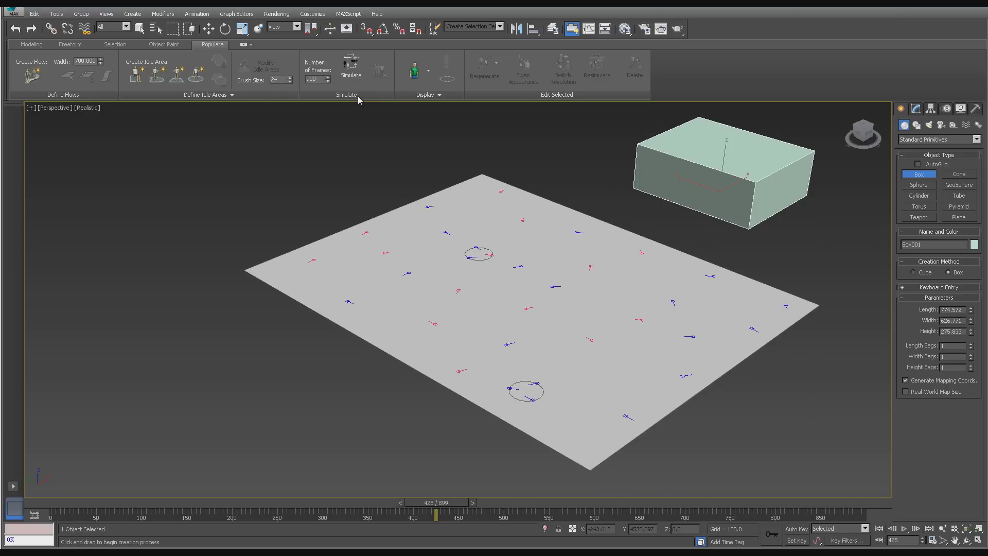
{"action": "left_click", "coordinate": [140, 28]}
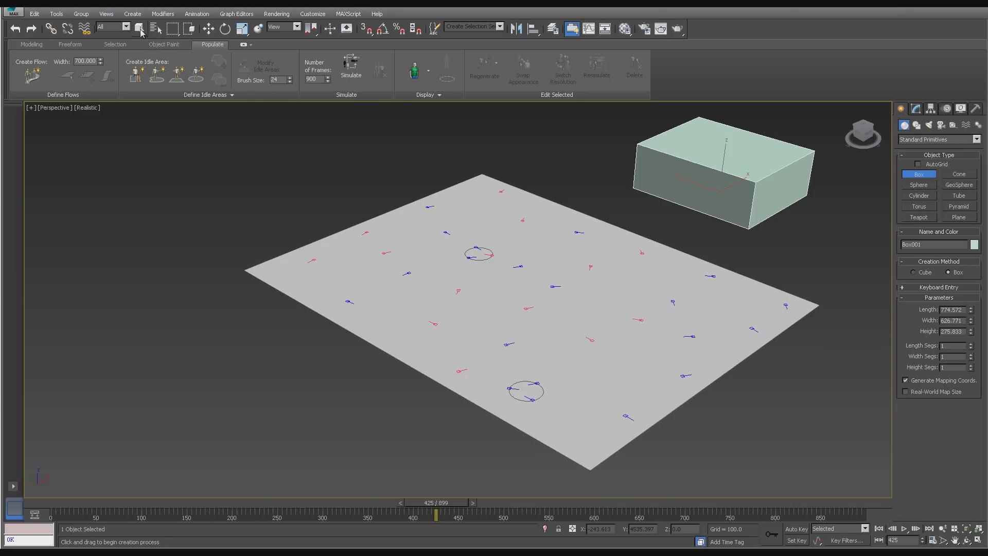
- Reduce the idle area's singles orientation spread to its minimum and make the singles face the box
{"action": "left_click", "coordinate": [538, 346]}
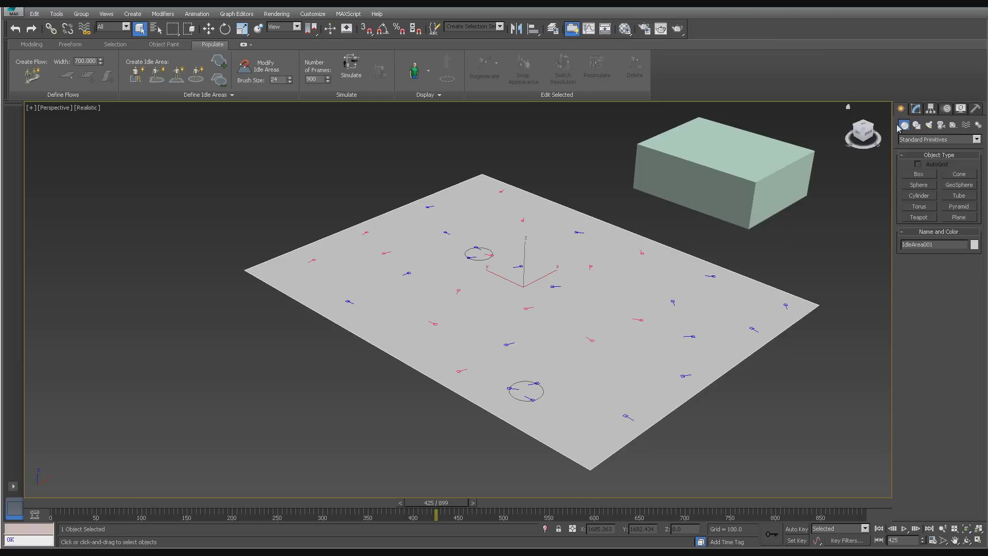
{"action": "left_click", "coordinate": [915, 110]}
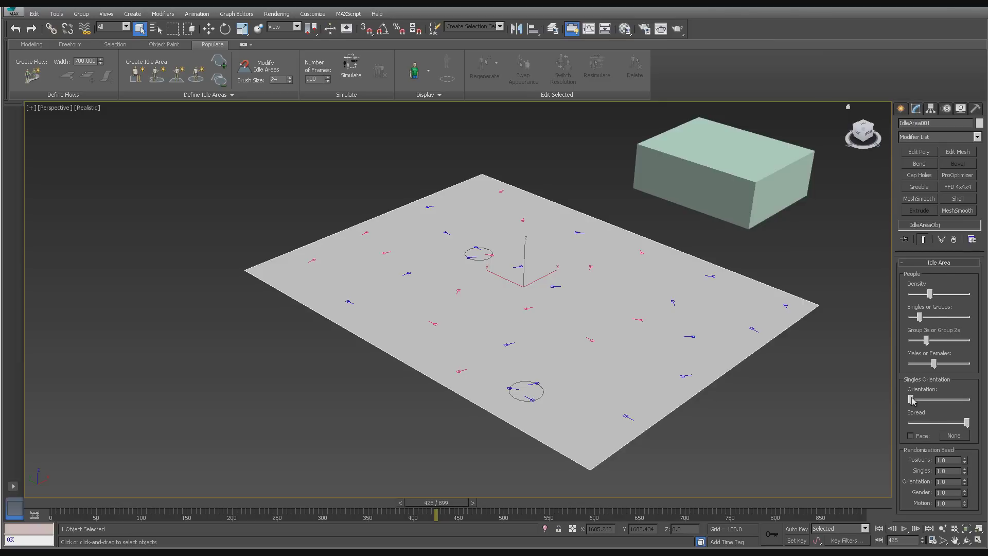
{"action": "left_click_drag", "start_coordinate": [935, 401], "coordinate": [875, 431]}
{"action": "left_click_drag", "start_coordinate": [925, 400], "coordinate": [907, 410]}
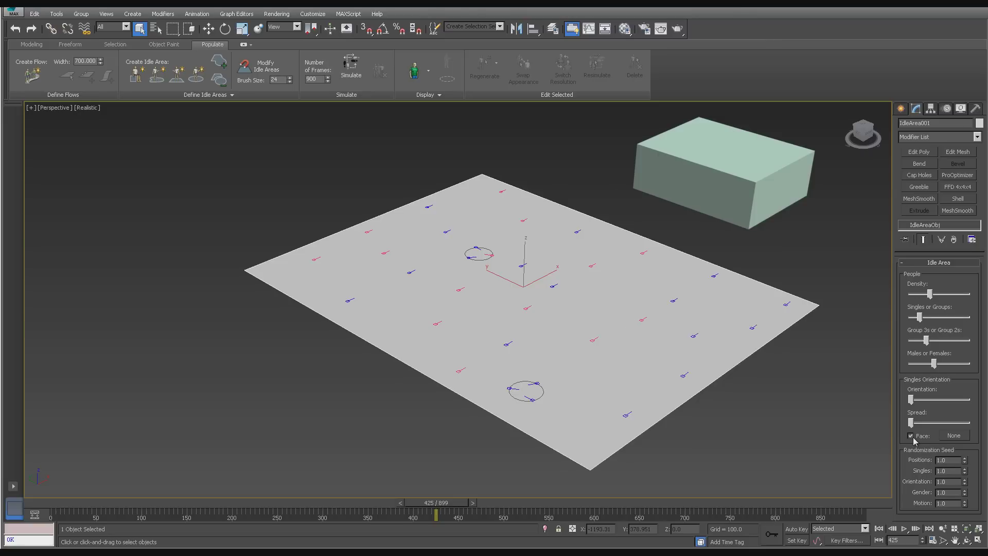
{"action": "left_click", "coordinate": [955, 436]}
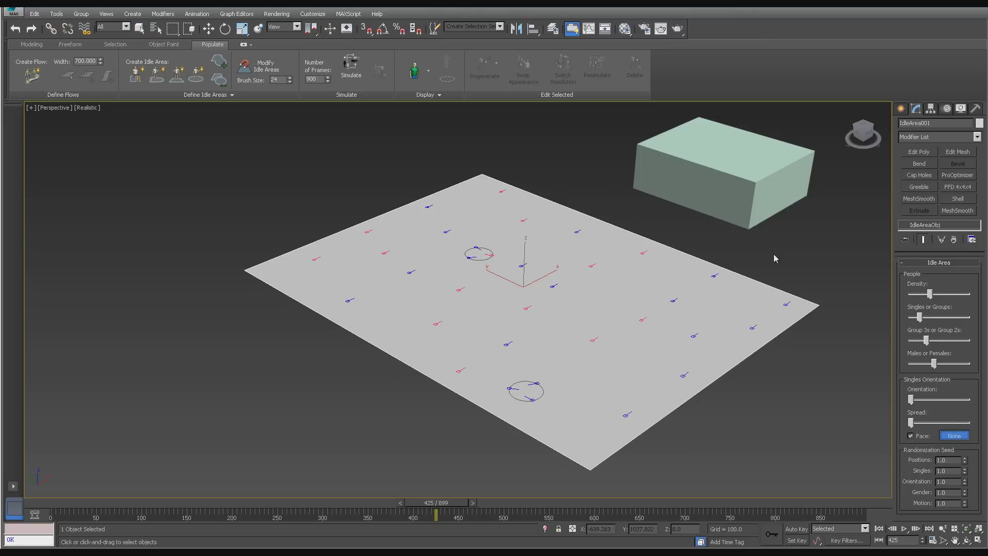
{"action": "left_click", "coordinate": [750, 188]}
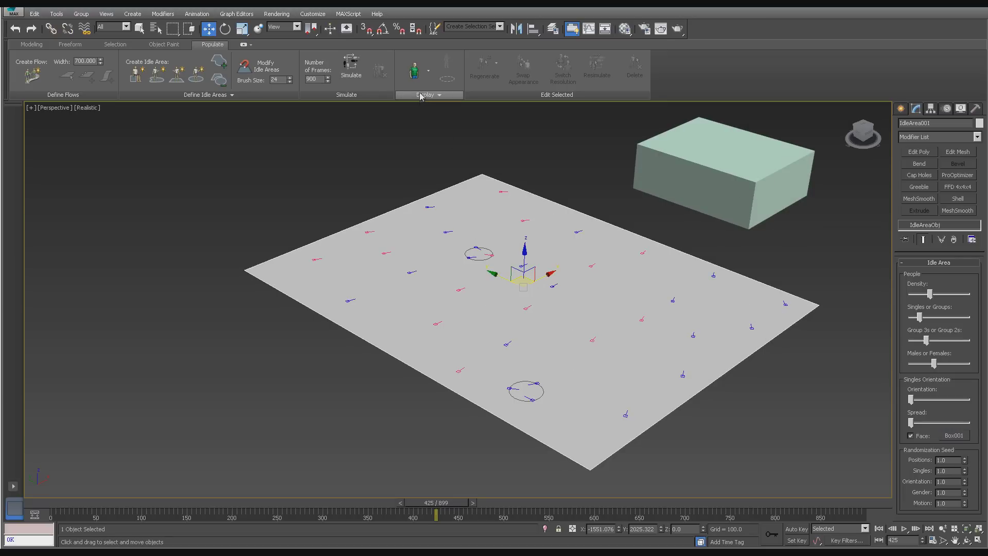
- Simulate the idle crowd, raise its density with more singles and balanced group sizes, and simulate it again
{"action": "left_click", "coordinate": [351, 64]}
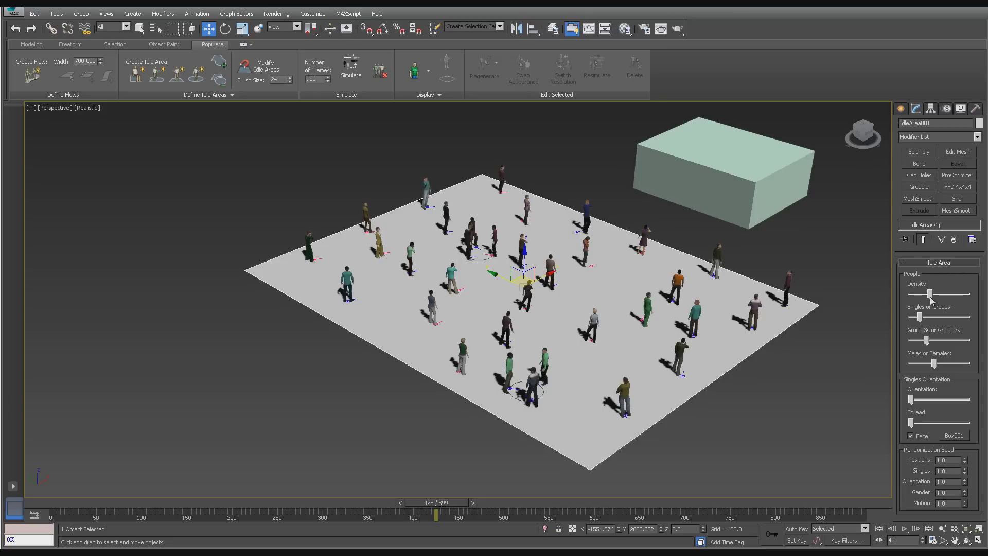
{"action": "left_click_drag", "start_coordinate": [931, 297], "coordinate": [938, 344]}
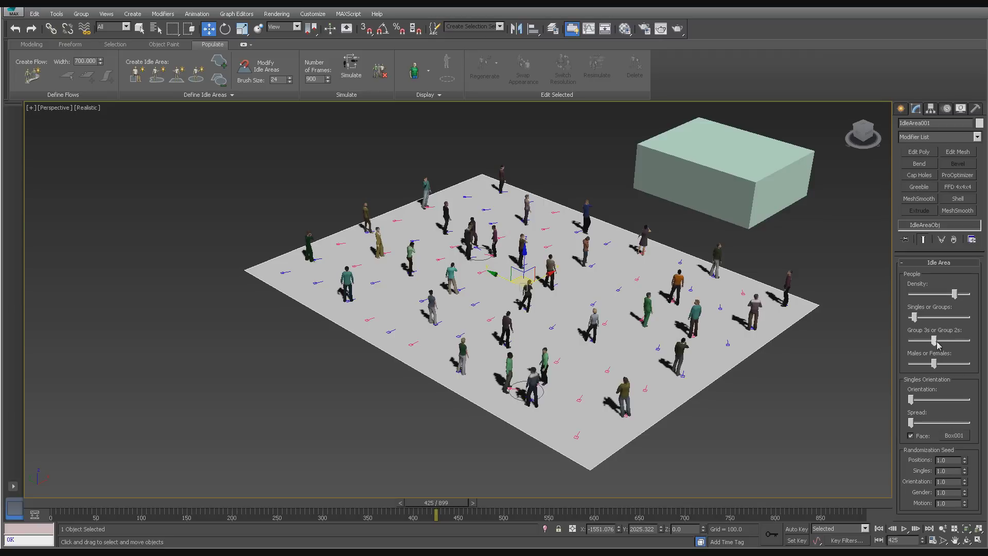
{"action": "left_click", "coordinate": [351, 66]}
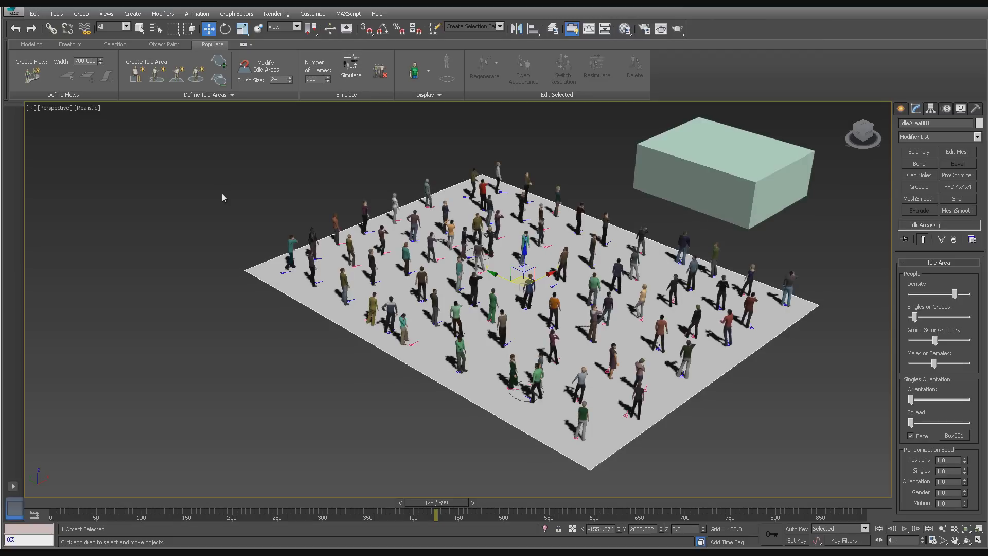
- Look over the crowd's display style options and play the simulated idle animation, stopping around frame 845
{"action": "left_click", "coordinate": [429, 71]}
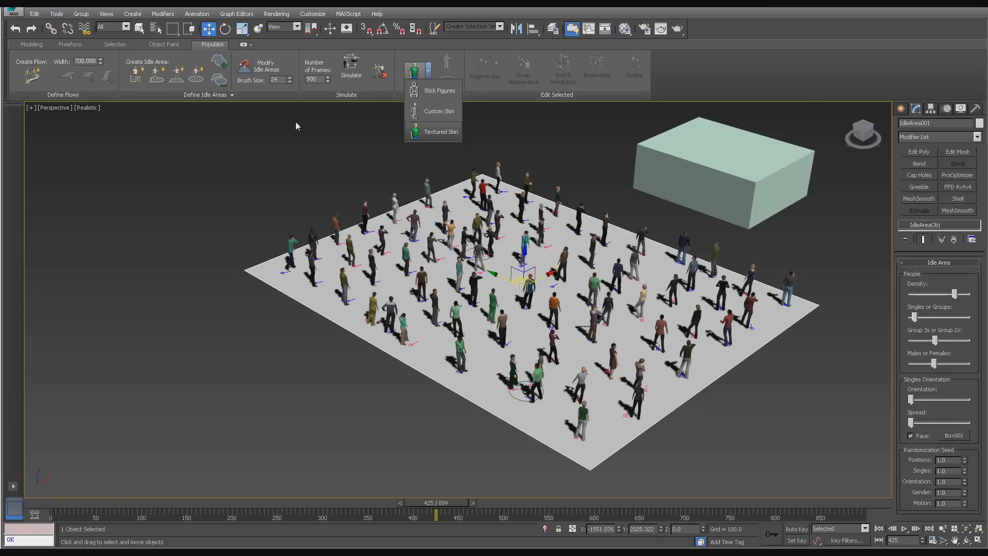
{"action": "left_click", "coordinate": [277, 125]}
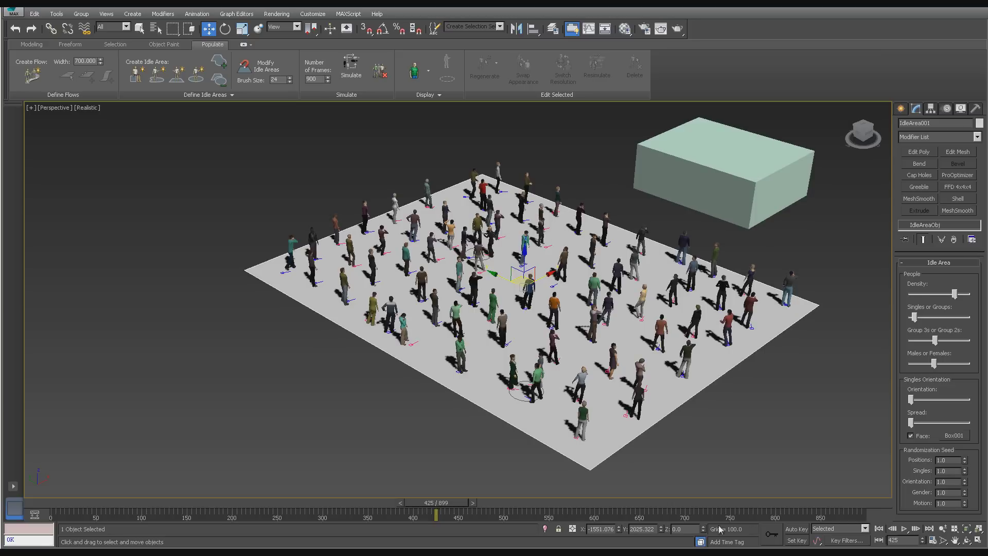
{"action": "left_click", "coordinate": [904, 529]}
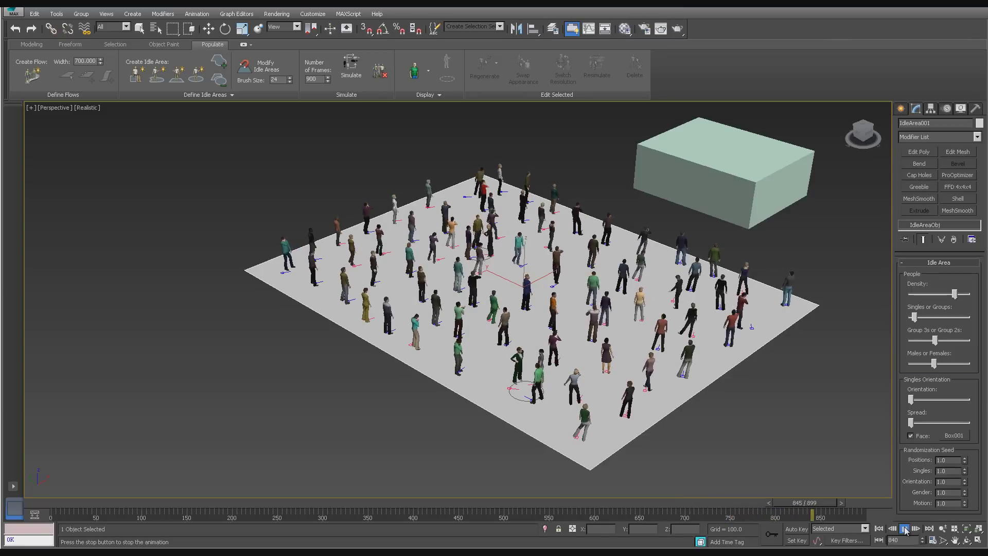
{"action": "left_click", "coordinate": [905, 529]}
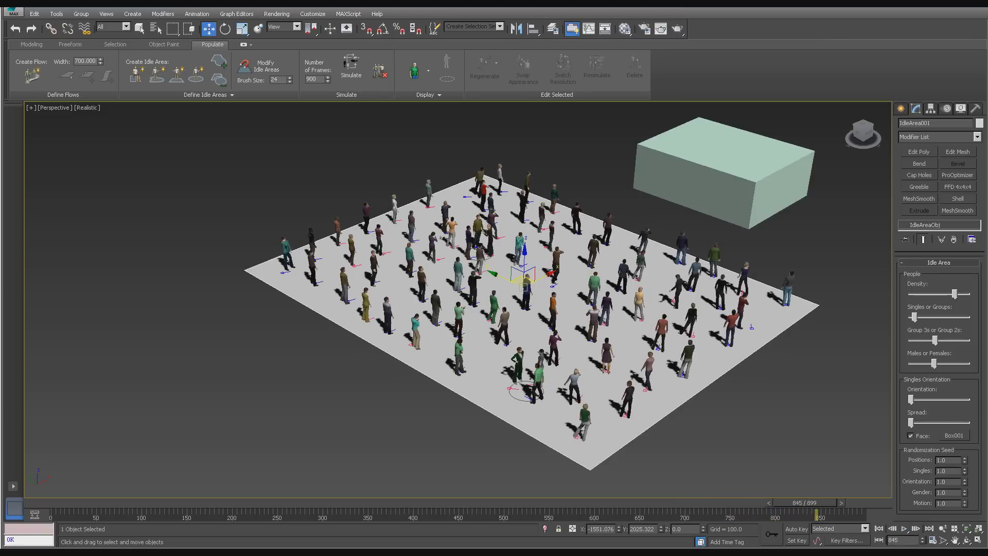